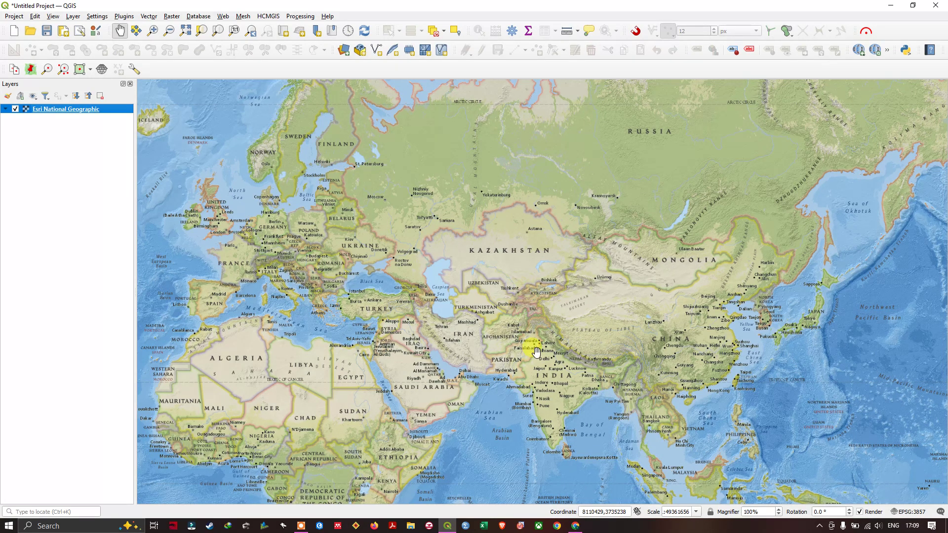
Bring Google Maps forward and drop a pin at Place du 20 Mai in central Yaoundé
{"action": "left_click", "coordinate": [575, 526]}
{"action": "scroll", "coordinate": [442, 231], "scroll_direction": "down", "scroll_amount": 2}
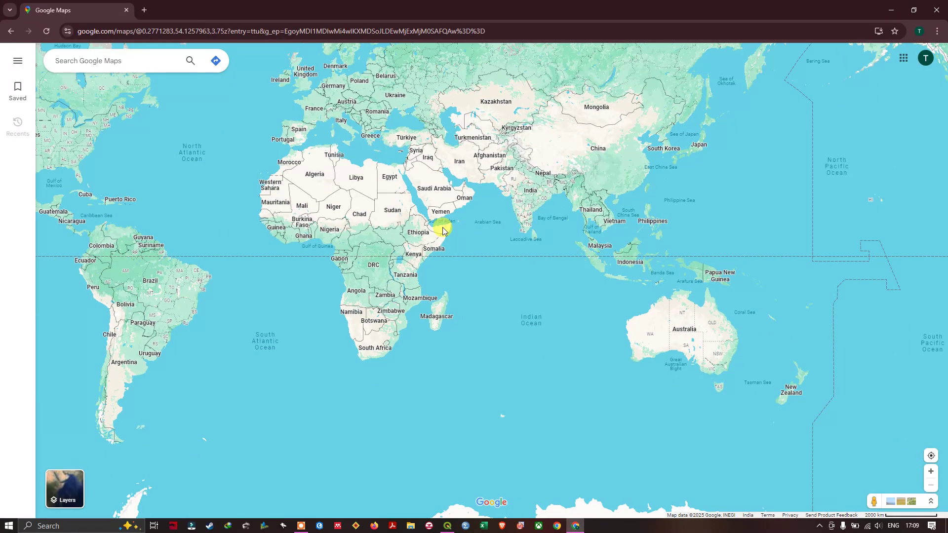
{"action": "scroll", "coordinate": [352, 110], "scroll_direction": "up", "scroll_amount": 1}
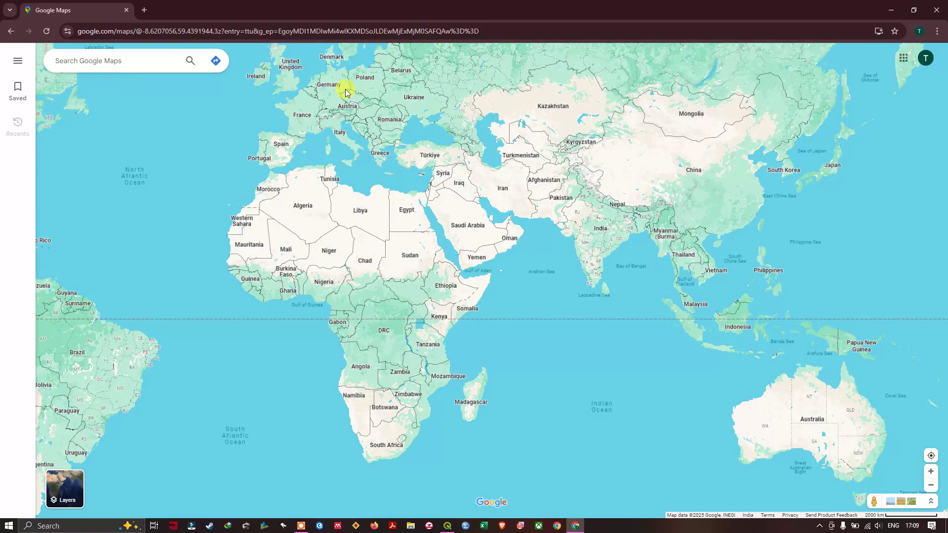
{"action": "scroll", "coordinate": [401, 238], "scroll_direction": "up", "scroll_amount": 1}
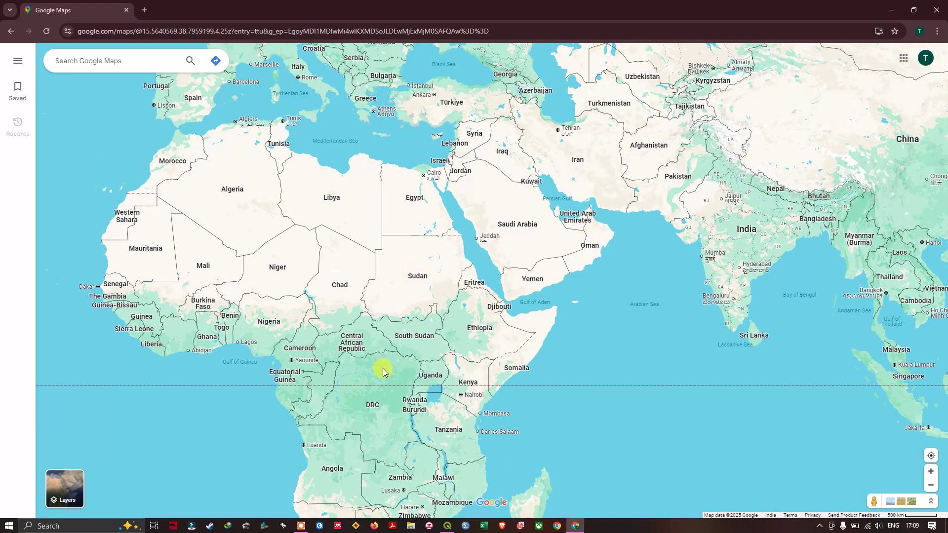
{"action": "scroll", "coordinate": [345, 363], "scroll_direction": "up", "scroll_amount": 1}
{"action": "scroll", "coordinate": [248, 367], "scroll_direction": "up", "scroll_amount": 1}
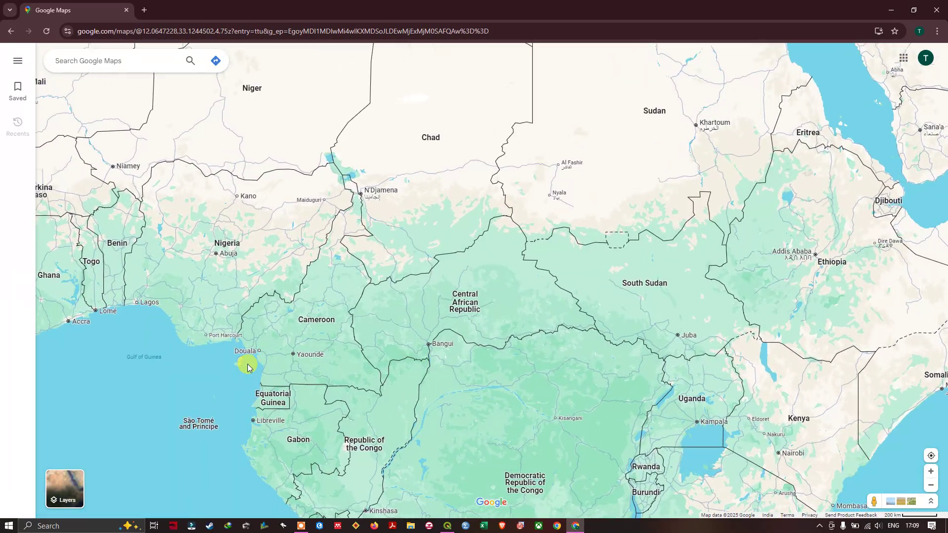
{"action": "scroll", "coordinate": [246, 364], "scroll_direction": "up", "scroll_amount": 2}
{"action": "scroll", "coordinate": [322, 338], "scroll_direction": "up", "scroll_amount": 1}
{"action": "scroll", "coordinate": [325, 338], "scroll_direction": "up", "scroll_amount": 2}
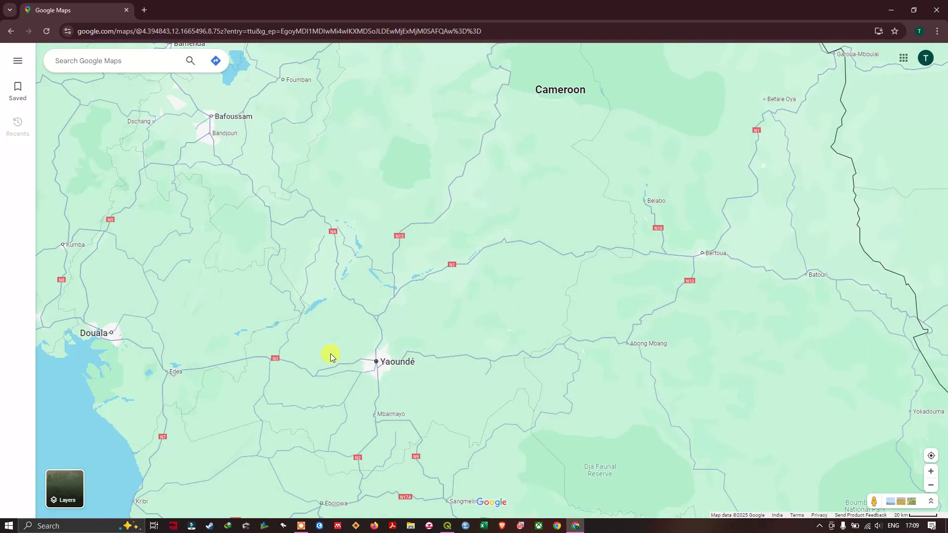
{"action": "scroll", "coordinate": [332, 355], "scroll_direction": "up", "scroll_amount": 2}
{"action": "scroll", "coordinate": [339, 375], "scroll_direction": "up", "scroll_amount": 2}
{"action": "scroll", "coordinate": [415, 356], "scroll_direction": "up", "scroll_amount": 1}
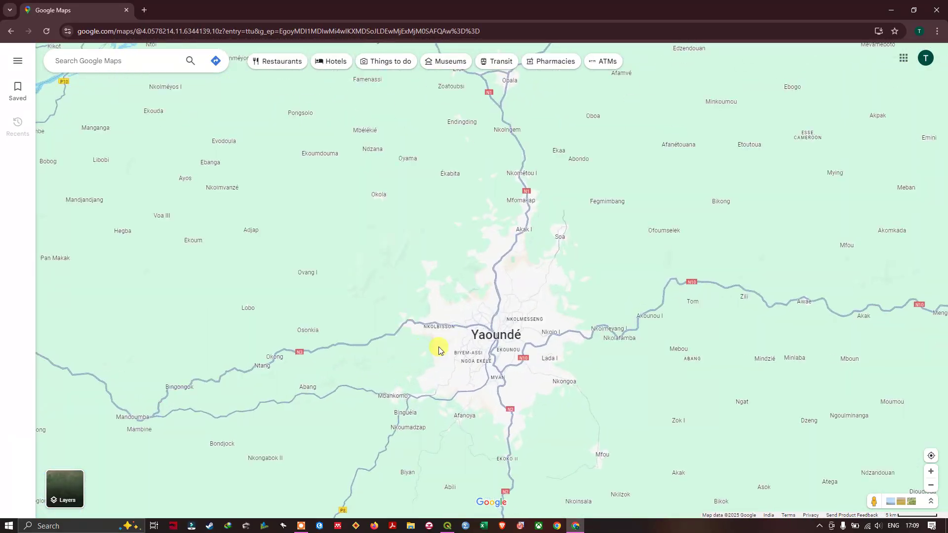
{"action": "scroll", "coordinate": [501, 349], "scroll_direction": "up", "scroll_amount": 2}
{"action": "scroll", "coordinate": [529, 316], "scroll_direction": "up", "scroll_amount": 1}
{"action": "scroll", "coordinate": [529, 316], "scroll_direction": "up", "scroll_amount": 1}
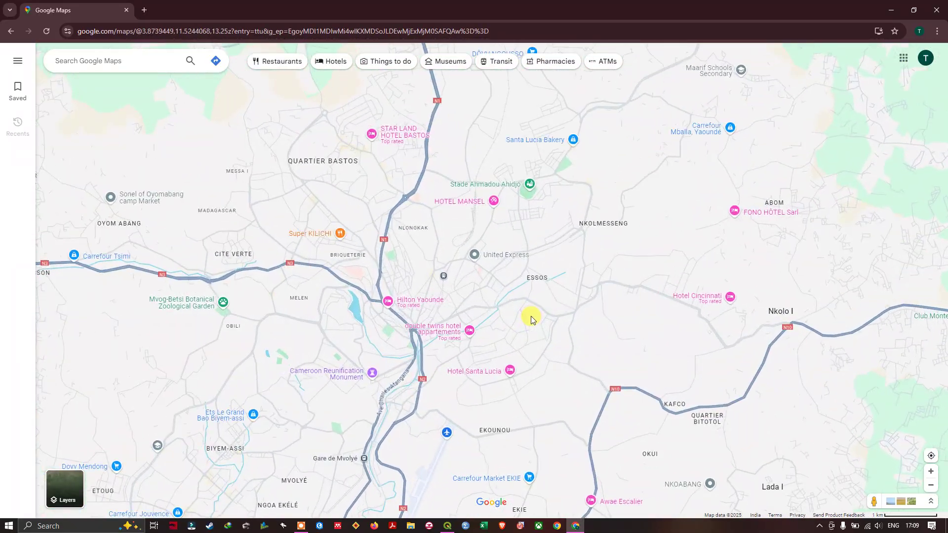
{"action": "scroll", "coordinate": [530, 316], "scroll_direction": "up", "scroll_amount": 1}
{"action": "scroll", "coordinate": [474, 316], "scroll_direction": "up", "scroll_amount": 1}
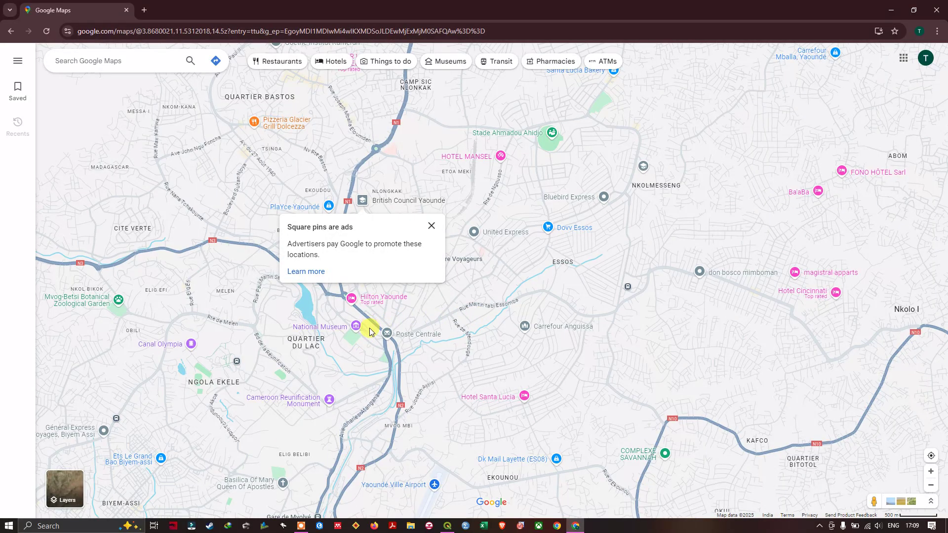
{"action": "left_click", "coordinate": [370, 327]}
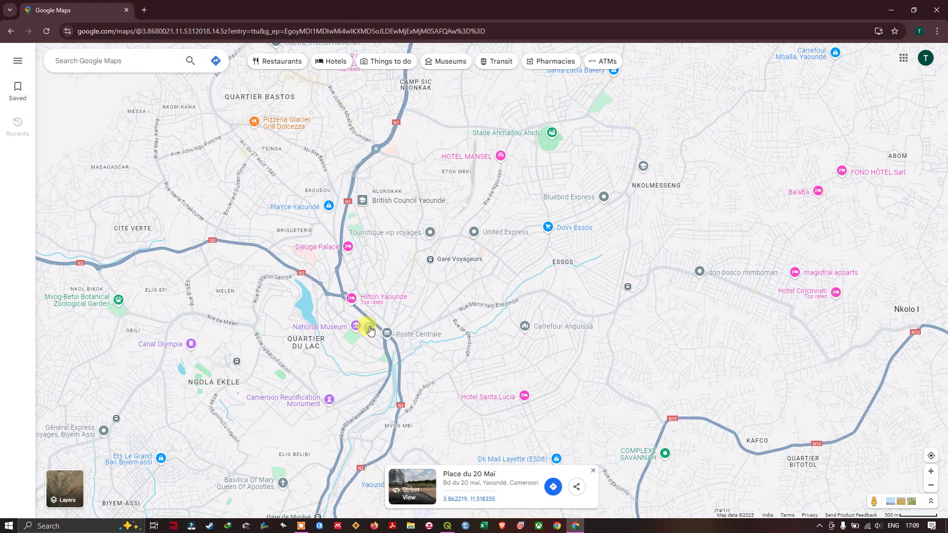
Copy the pin's coordinates 3.86252, 11.51840 from the context menu and return to QGIS
{"action": "right_click", "coordinate": [369, 330]}
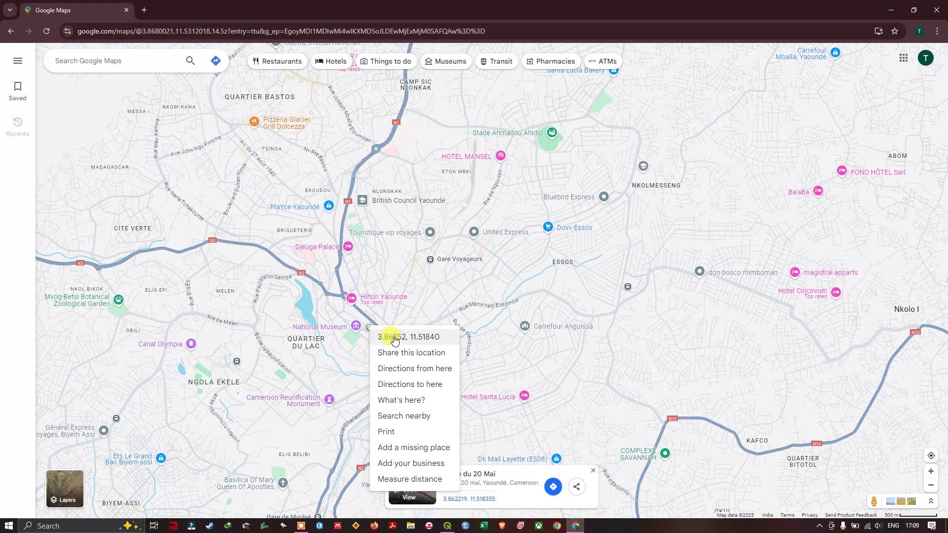
{"action": "left_click", "coordinate": [395, 339]}
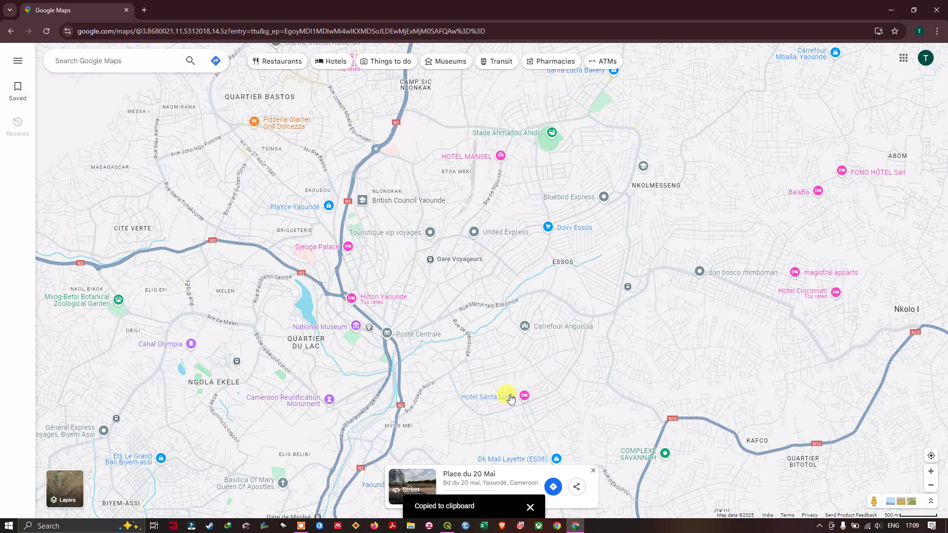
{"action": "left_click", "coordinate": [447, 525]}
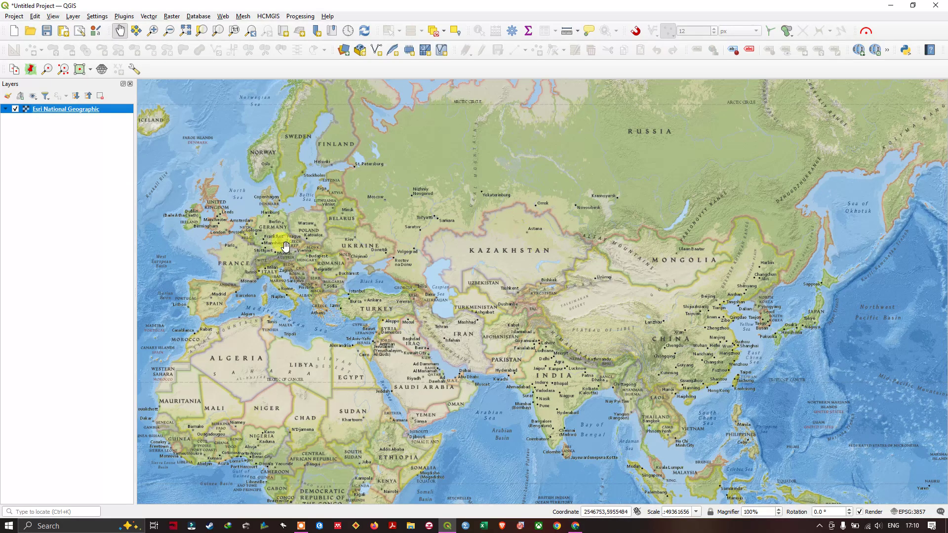
Uninstall the Lat Lon Tools plugin from the QGIS plugin manager and confirm removal
{"action": "left_click", "coordinate": [128, 17]}
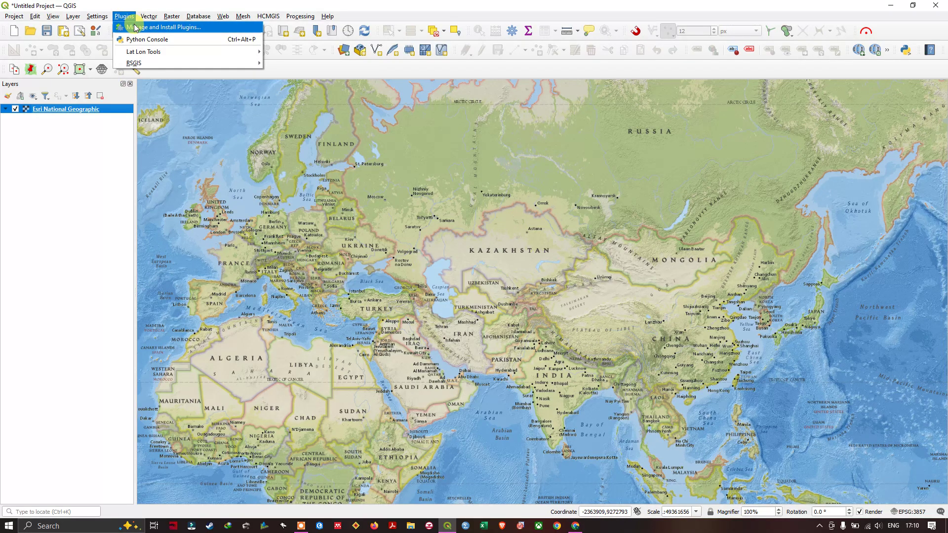
{"action": "left_click", "coordinate": [135, 27]}
{"action": "type", "text": "lat lon"}
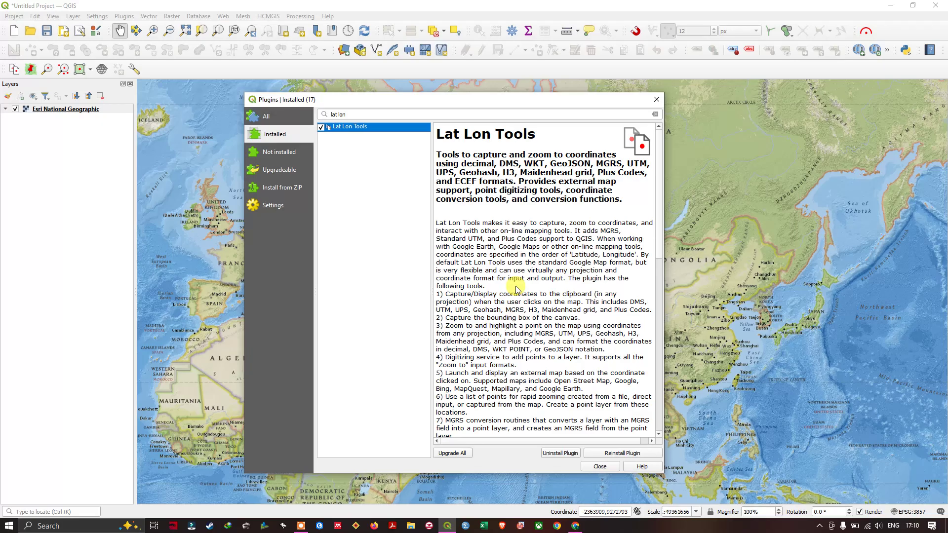
{"action": "left_click", "coordinate": [560, 454]}
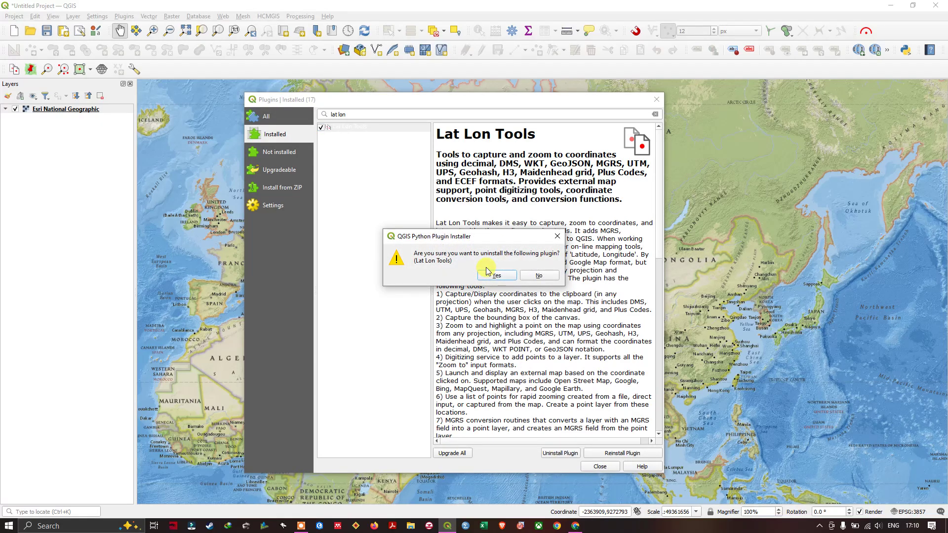
{"action": "left_click", "coordinate": [496, 276]}
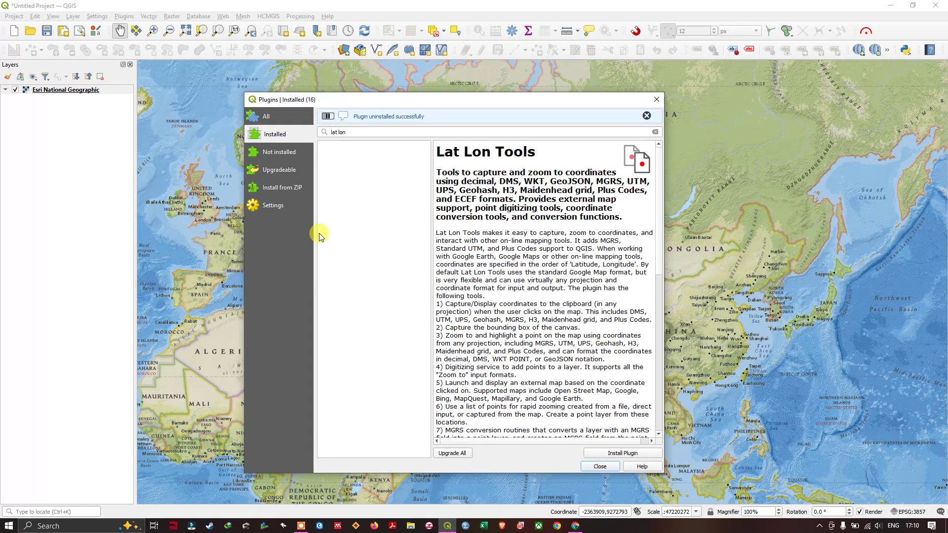
Find Lat Lon Tools among not-installed plugins, reinstall it and close the manager
{"action": "left_click", "coordinate": [283, 152]}
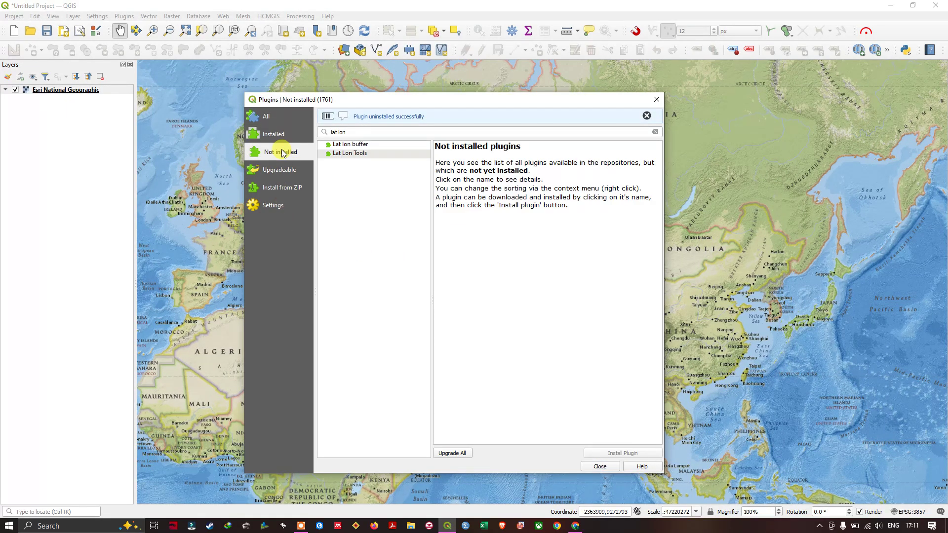
{"action": "left_click", "coordinate": [355, 115]}
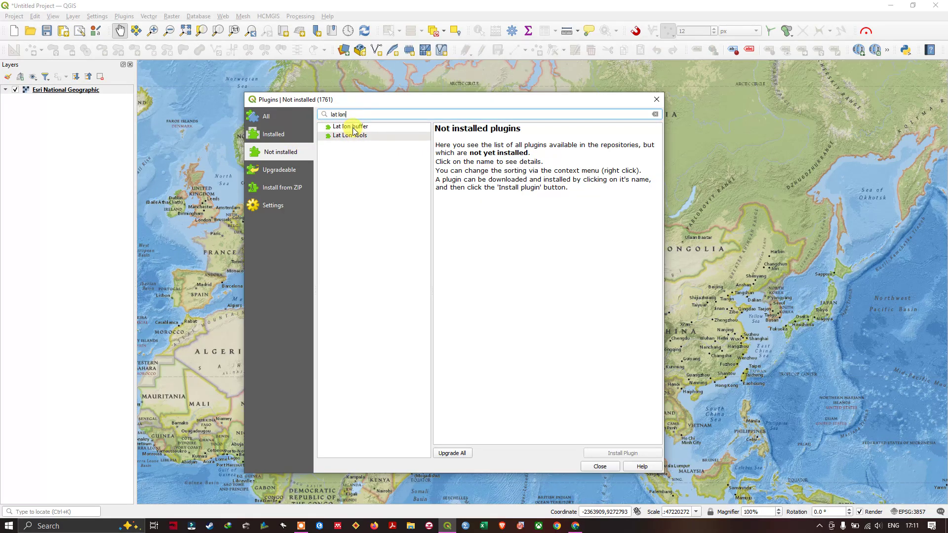
{"action": "left_click", "coordinate": [341, 135]}
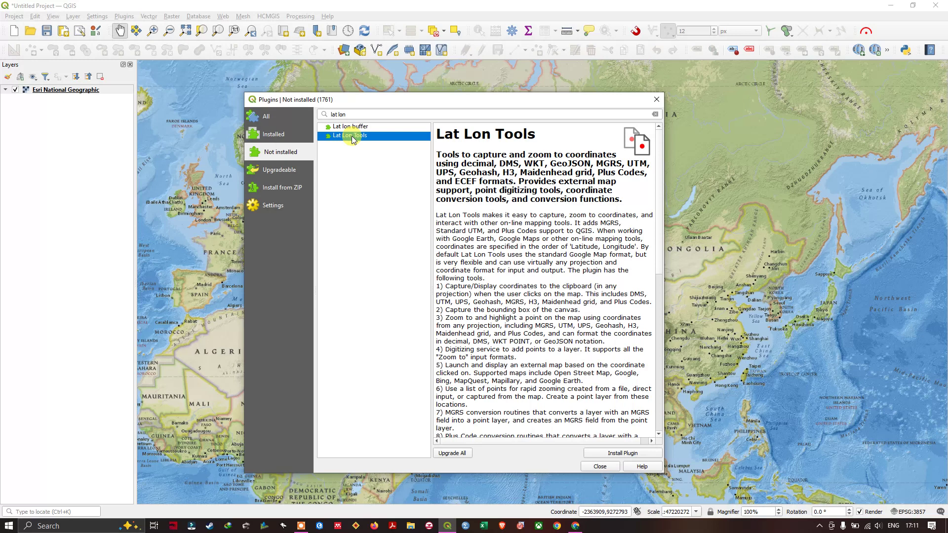
{"action": "left_click", "coordinate": [630, 454]}
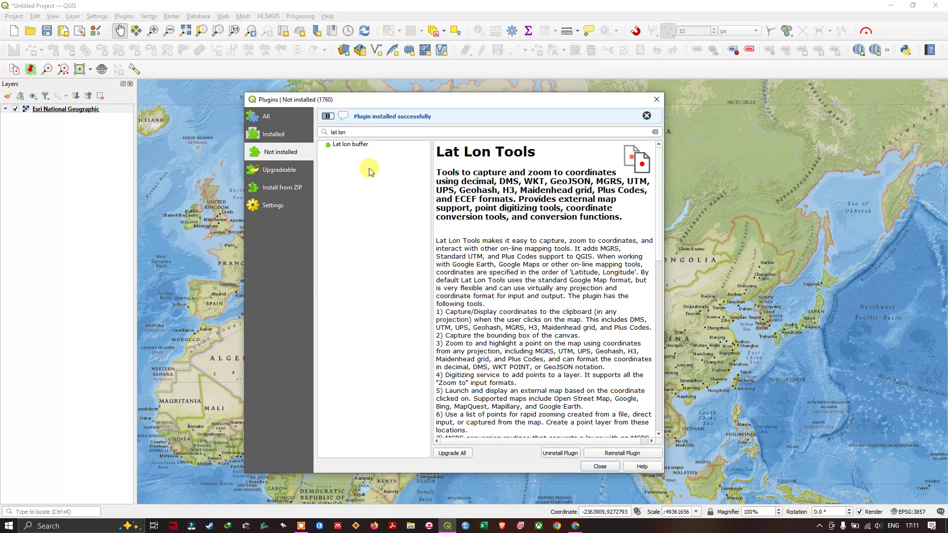
{"action": "left_click", "coordinate": [605, 466]}
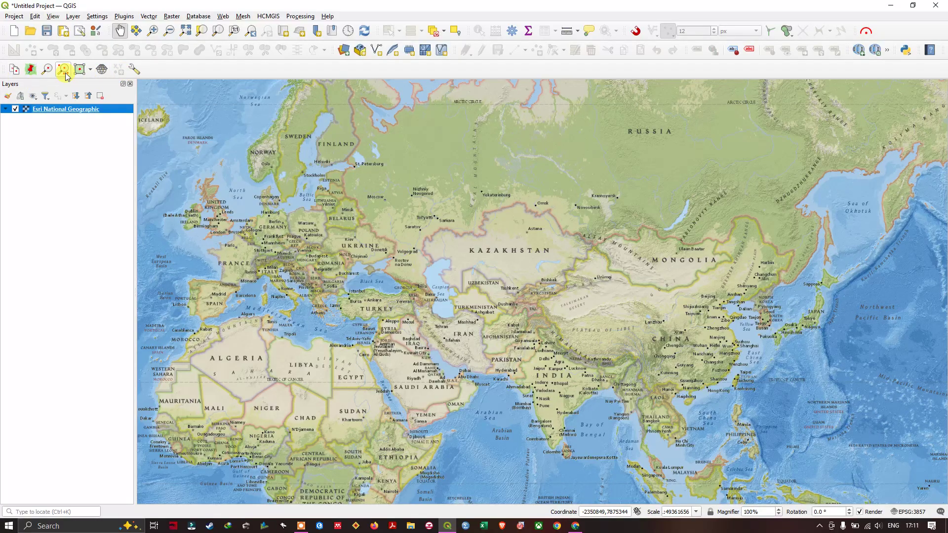
Check that the Lat Lon Tools Toolbar is enabled in the toolbars list
{"action": "right_click", "coordinate": [592, 69]}
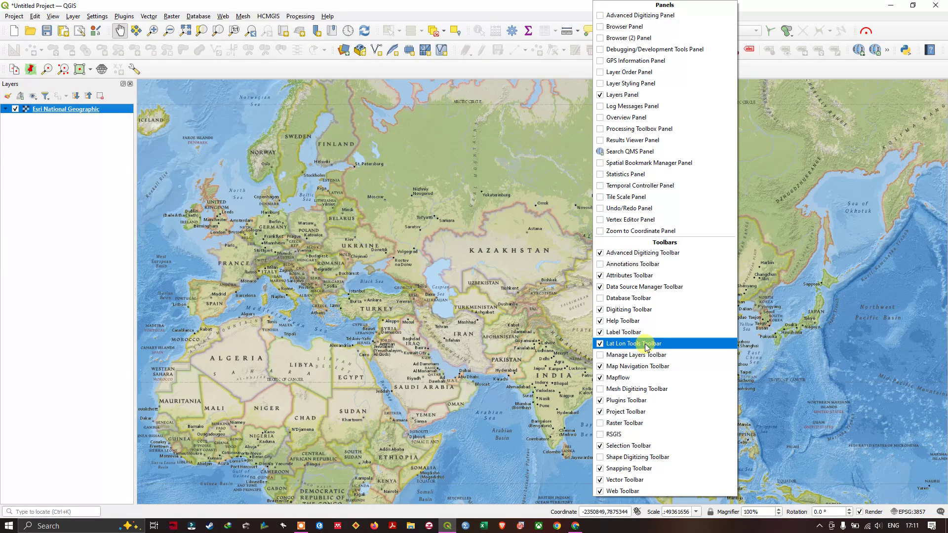
{"action": "left_click", "coordinate": [485, 71]}
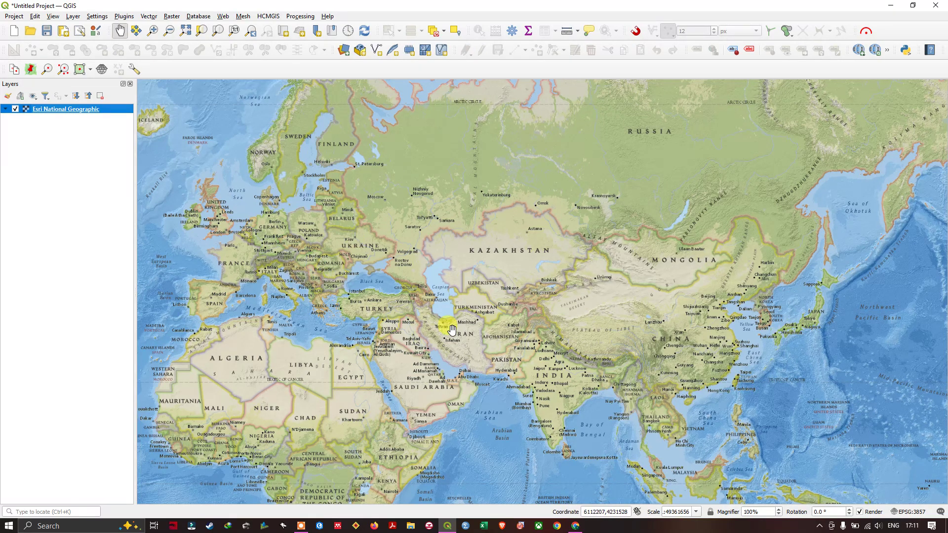
Paste the Place du 20 Mai coordinates into Zoom to Coordinate and zoom to Yaoundé
{"action": "left_click", "coordinate": [47, 70]}
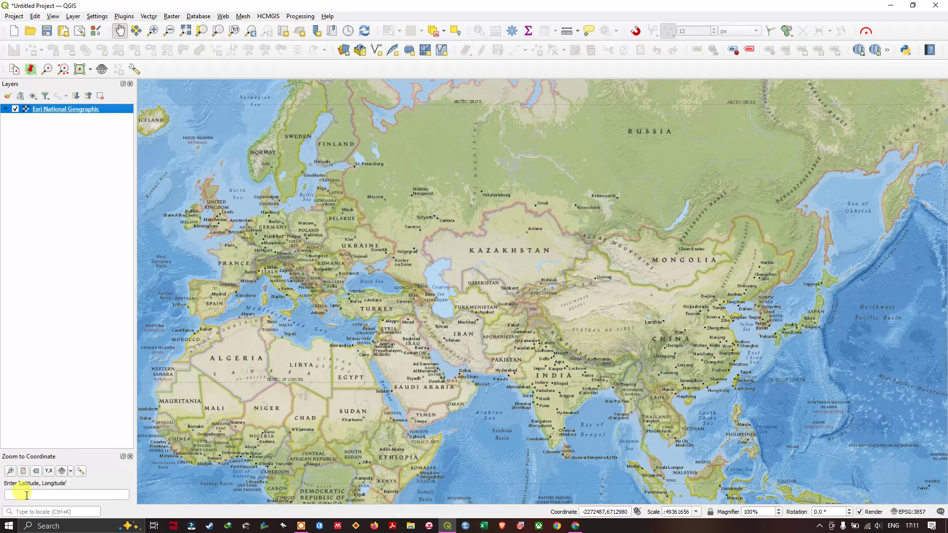
{"action": "left_click", "coordinate": [26, 495]}
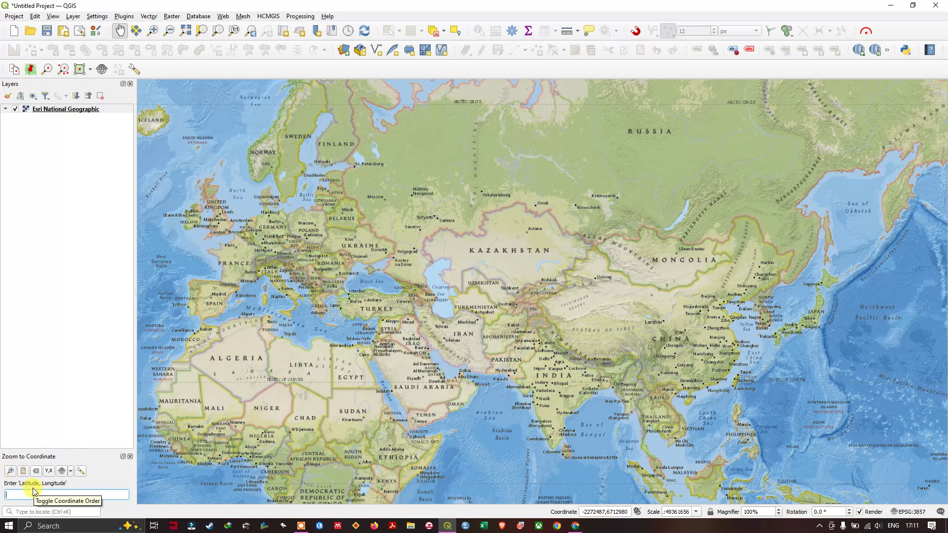
{"action": "key", "text": "ctrl+v"}
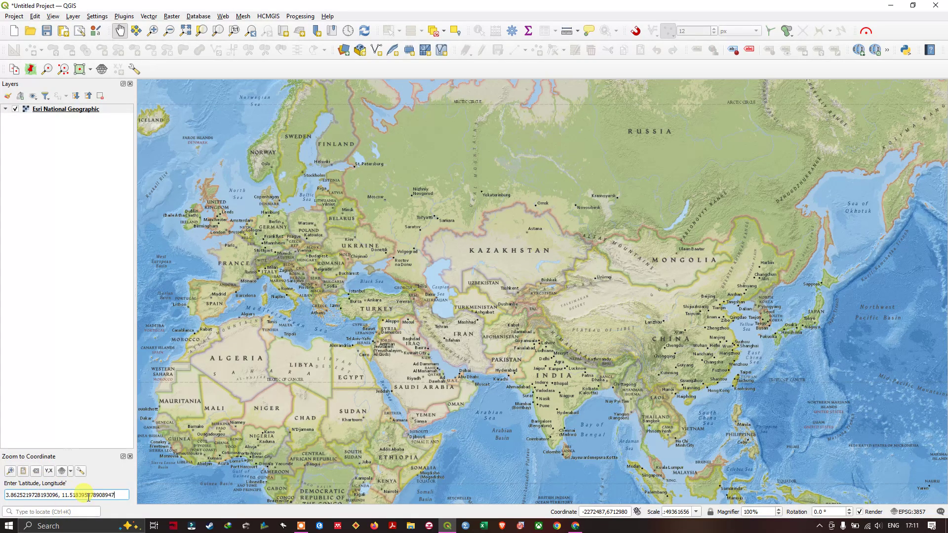
{"action": "left_click", "coordinate": [12, 473]}
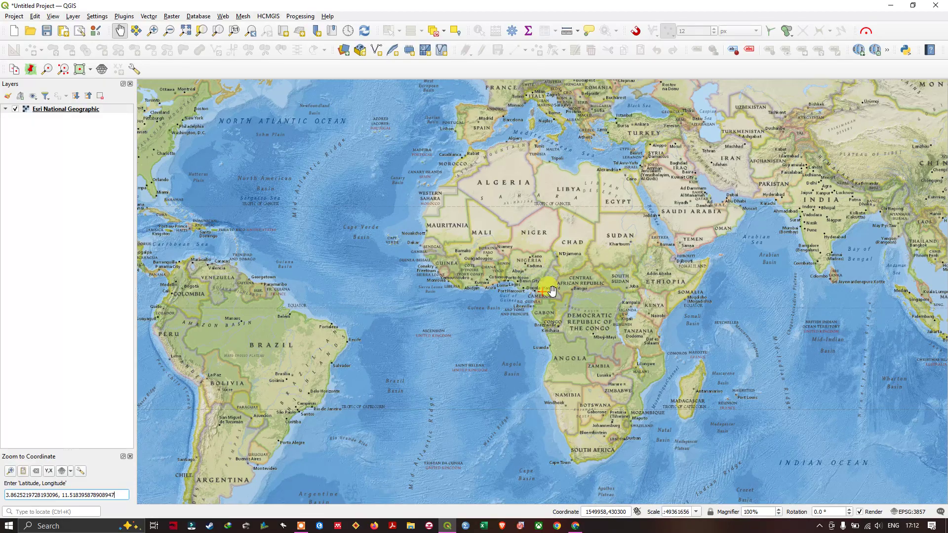
{"action": "scroll", "coordinate": [554, 287], "scroll_direction": "up", "scroll_amount": 2}
{"action": "scroll", "coordinate": [519, 283], "scroll_direction": "up", "scroll_amount": 2}
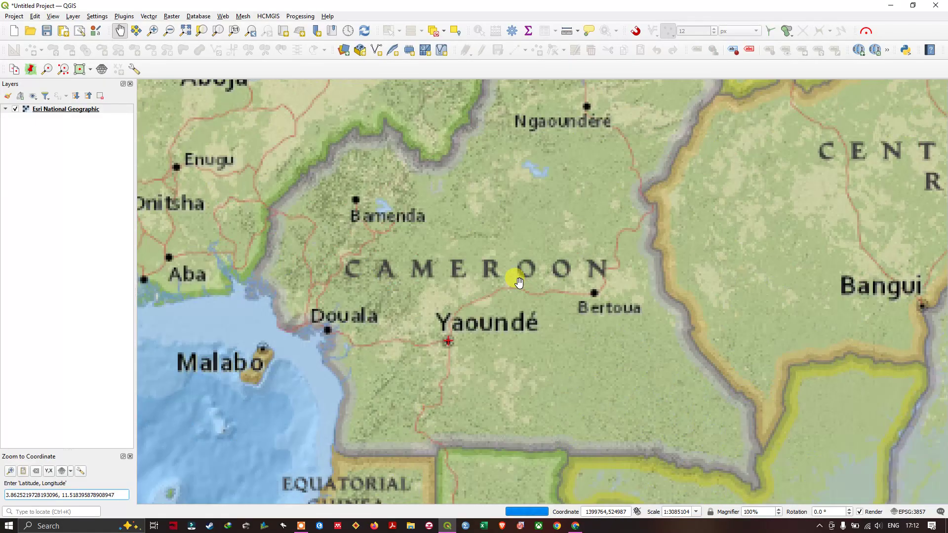
{"action": "scroll", "coordinate": [436, 346], "scroll_direction": "up", "scroll_amount": 2}
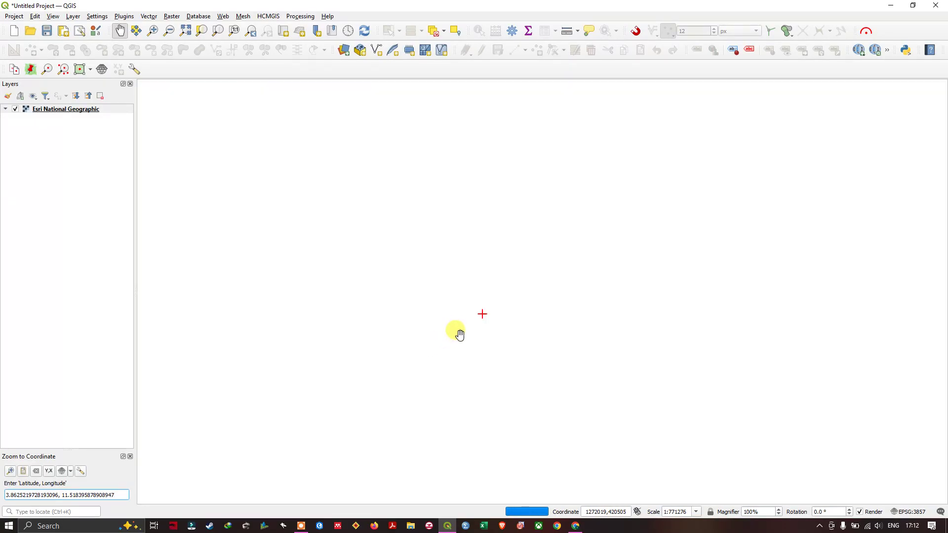
{"action": "scroll", "coordinate": [489, 311], "scroll_direction": "down", "scroll_amount": 2}
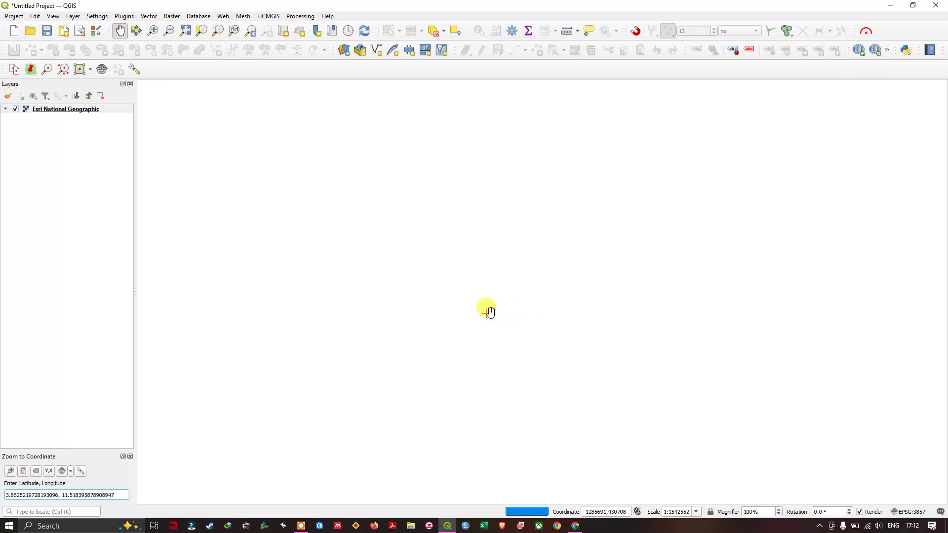
{"action": "scroll", "coordinate": [489, 311], "scroll_direction": "down", "scroll_amount": 1}
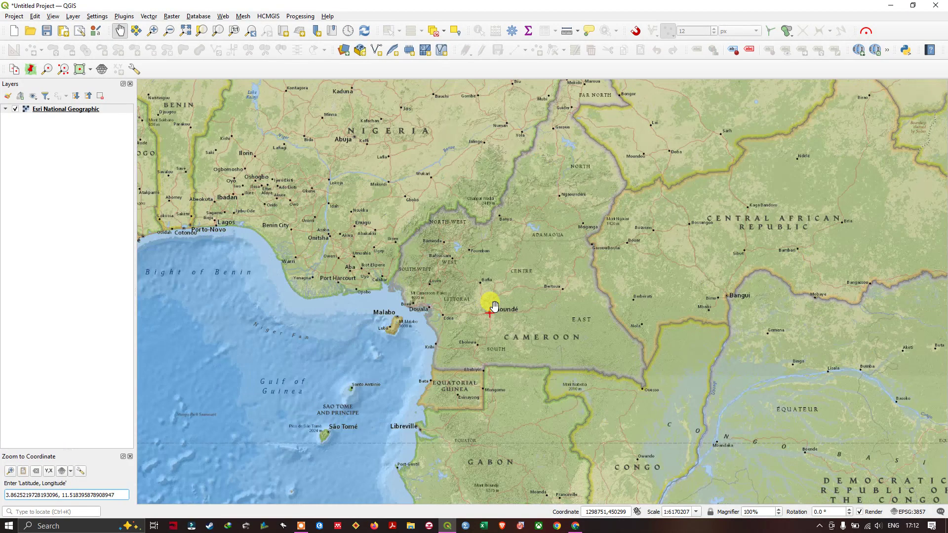
{"action": "scroll", "coordinate": [494, 306], "scroll_direction": "up", "scroll_amount": 1}
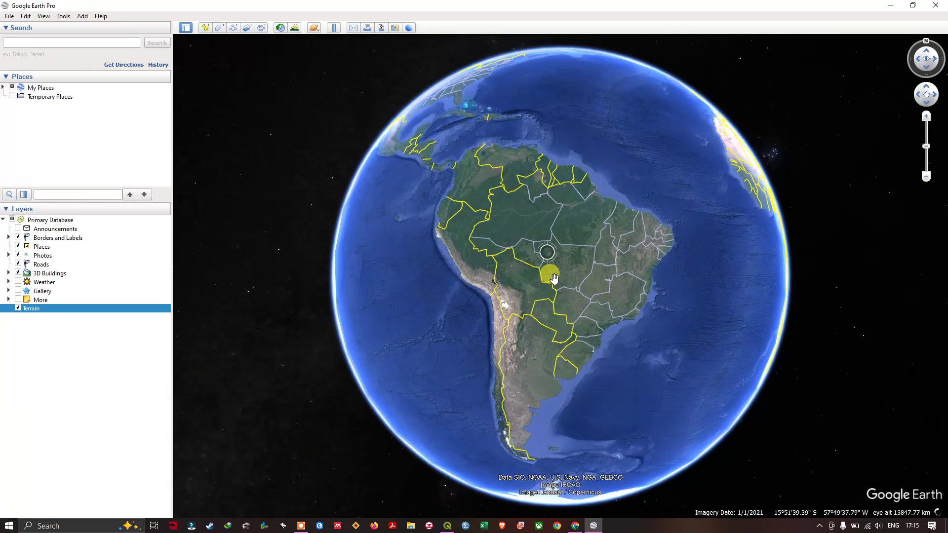
{"action": "scroll", "coordinate": [522, 282], "scroll_direction": "up", "scroll_amount": 3}
{"action": "scroll", "coordinate": [666, 218], "scroll_direction": "up", "scroll_amount": 3}
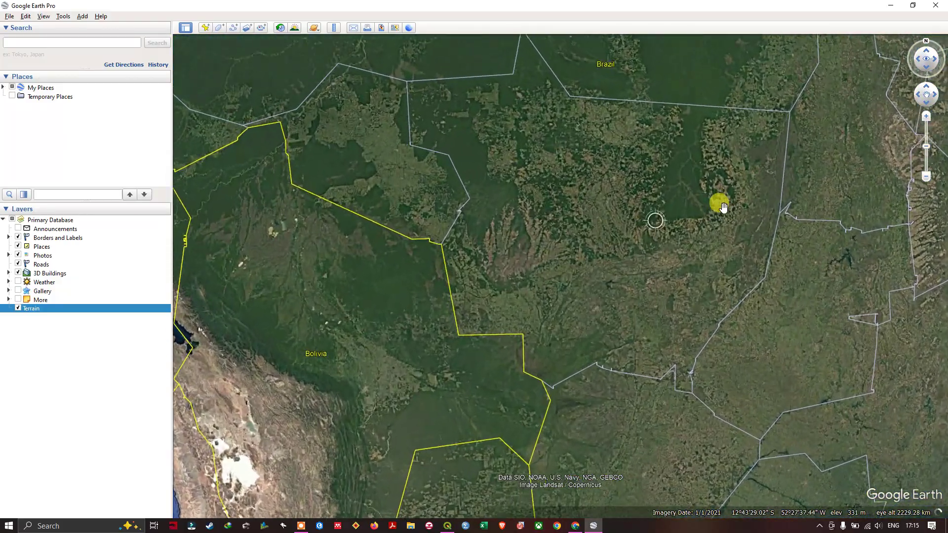
{"action": "scroll", "coordinate": [724, 206], "scroll_direction": "up", "scroll_amount": 2}
Pan the Google Earth view toward the meandering river in central Brazil
{"action": "left_click_drag", "start_coordinate": [751, 178], "coordinate": [370, 326]}
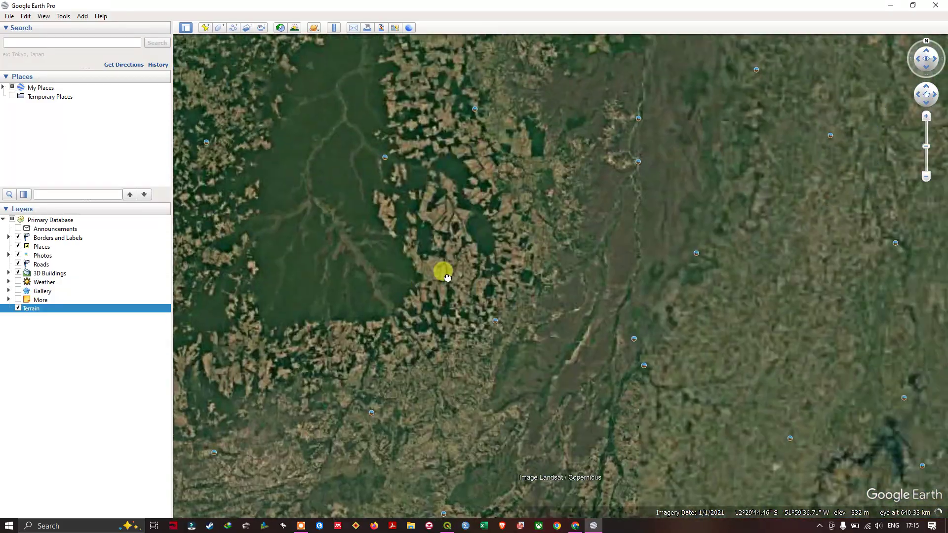
{"action": "scroll", "coordinate": [368, 327], "scroll_direction": "up", "scroll_amount": 3}
{"action": "scroll", "coordinate": [360, 391], "scroll_direction": "up", "scroll_amount": 3}
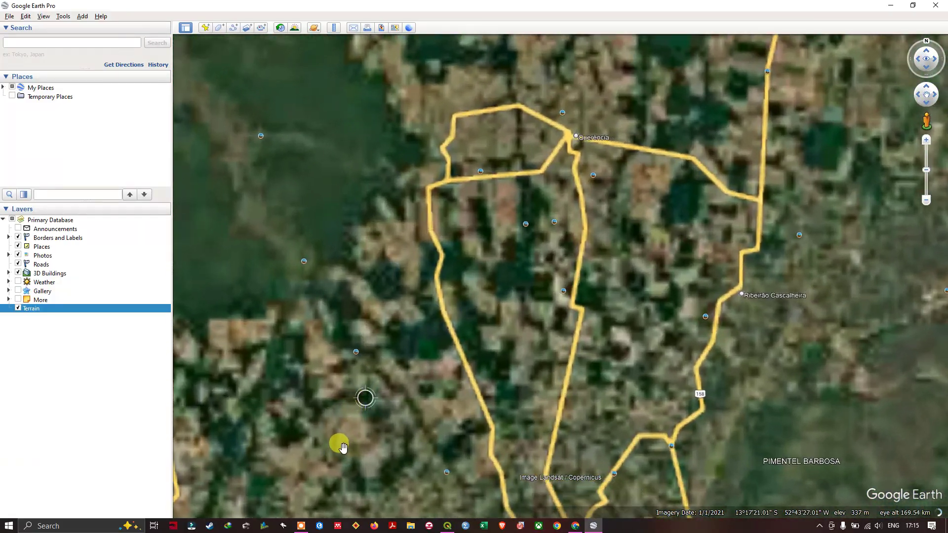
{"action": "scroll", "coordinate": [342, 452], "scroll_direction": "up", "scroll_amount": 2}
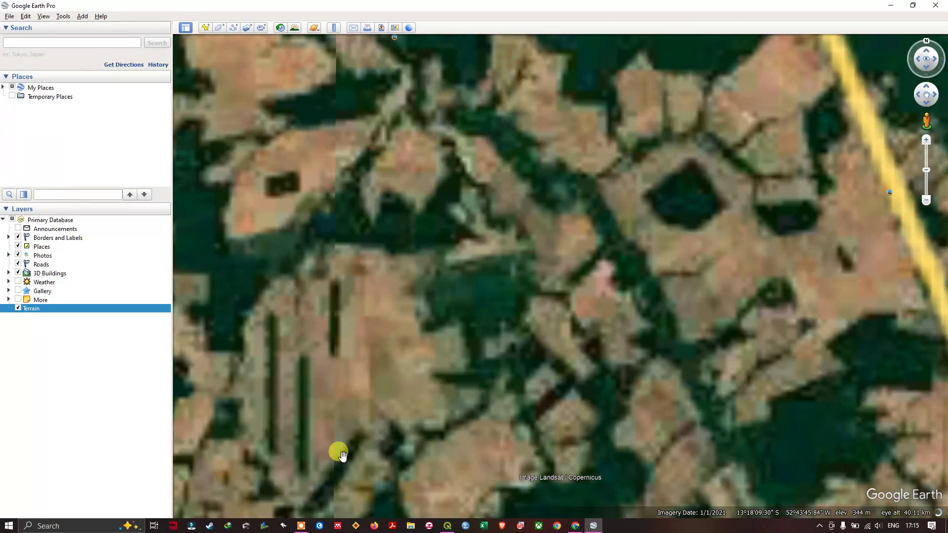
{"action": "scroll", "coordinate": [323, 246], "scroll_direction": "up", "scroll_amount": 2}
{"action": "scroll", "coordinate": [438, 260], "scroll_direction": "up", "scroll_amount": 2}
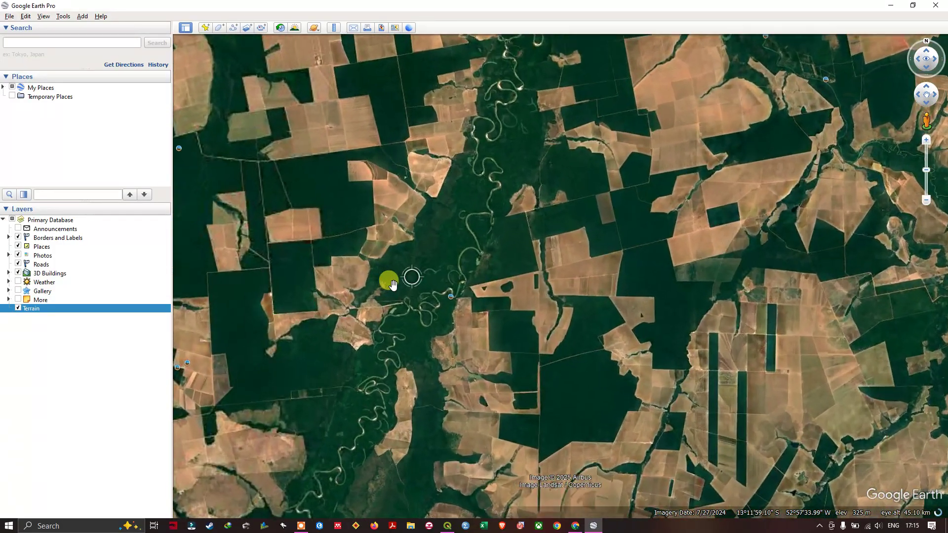
{"action": "scroll", "coordinate": [427, 345], "scroll_direction": "up", "scroll_amount": 2}
{"action": "scroll", "coordinate": [434, 355], "scroll_direction": "up", "scroll_amount": 1}
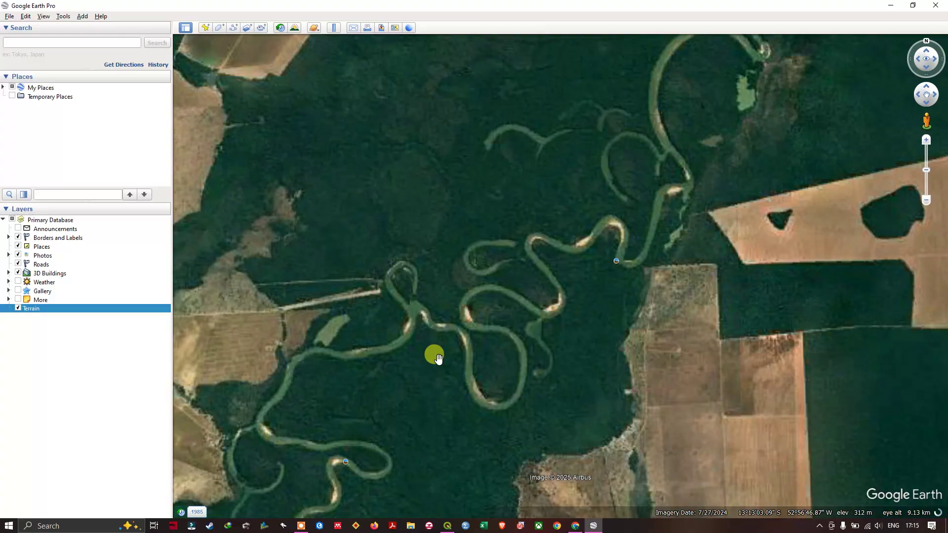
Place a new placemark on the river bend in Brazil
{"action": "left_click", "coordinate": [204, 28]}
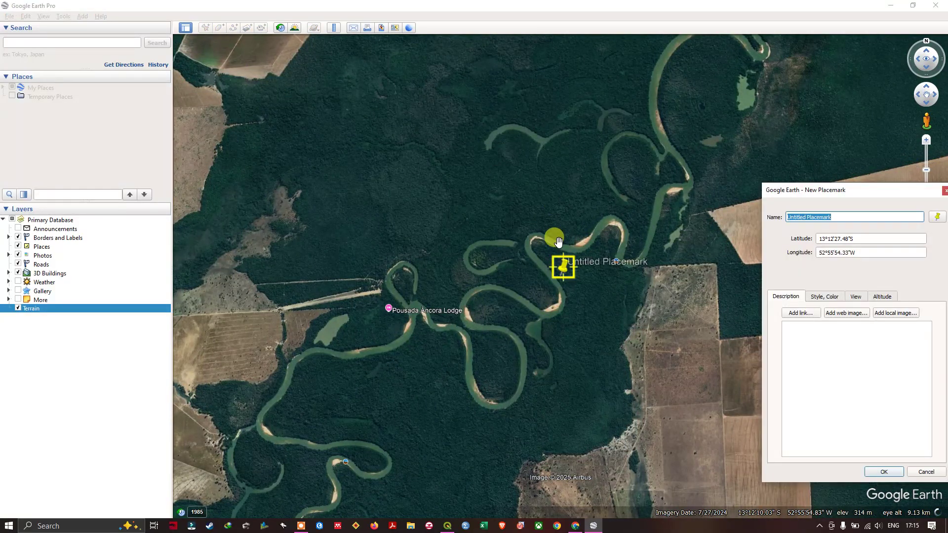
{"action": "left_click_drag", "start_coordinate": [568, 273], "coordinate": [539, 238]}
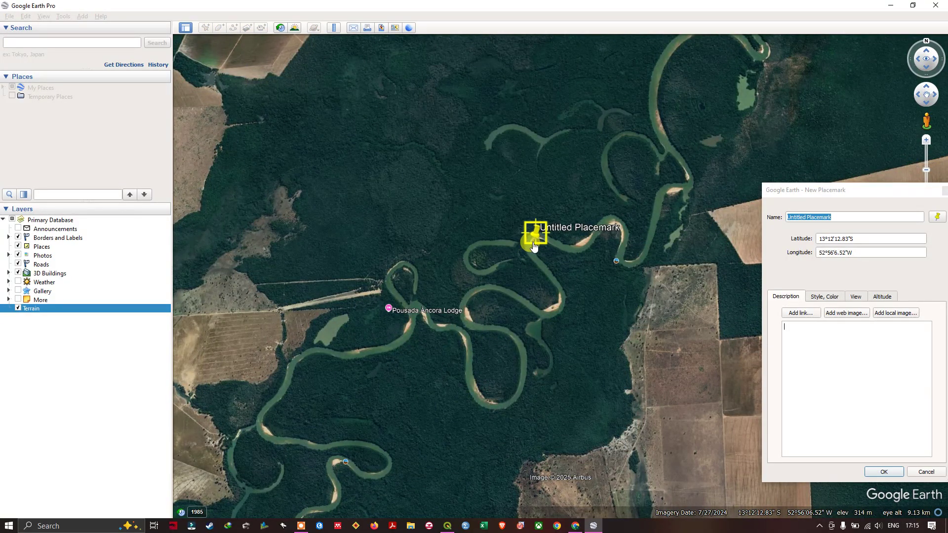
{"action": "left_click_drag", "start_coordinate": [845, 191], "coordinate": [697, 180]}
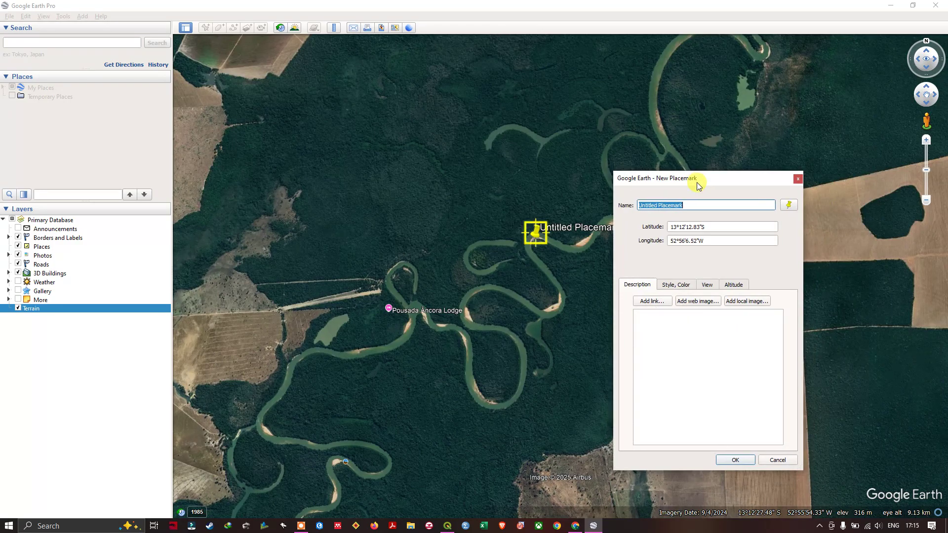
Join the placemark's latitude and longitude into one coordinate string and return to QGIS
{"action": "left_click", "coordinate": [716, 229]}
{"action": "key", "text": "Tab"}
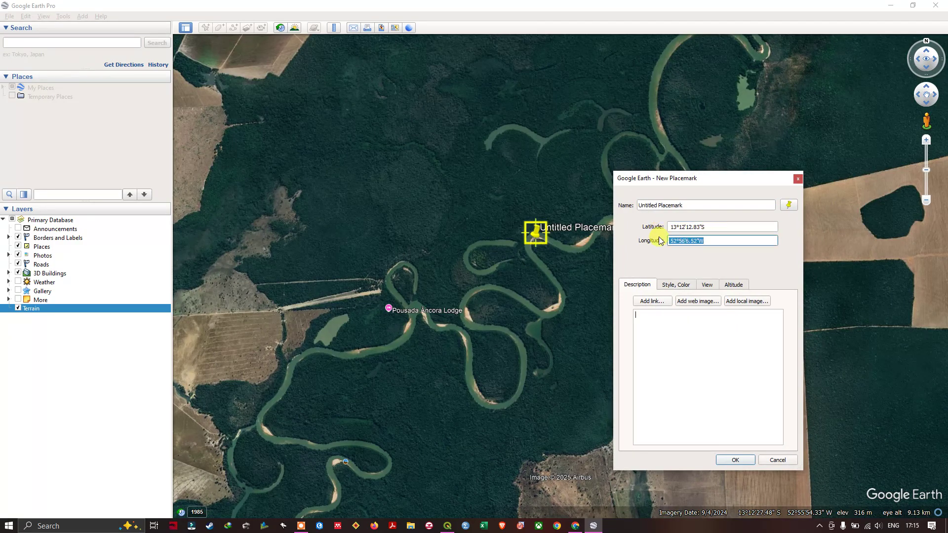
{"action": "left_click", "coordinate": [716, 228]}
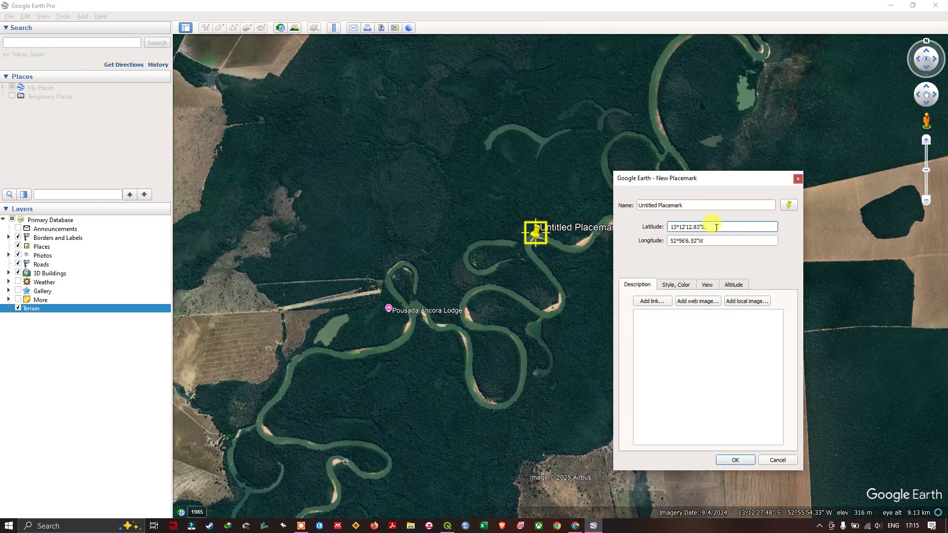
{"action": "type", "text": ","}
{"action": "type", "text": "52°56'6.52\"W"}
{"action": "left_click_drag", "start_coordinate": [746, 228], "coordinate": [643, 229]}
{"action": "key", "text": "ctrl+c"}
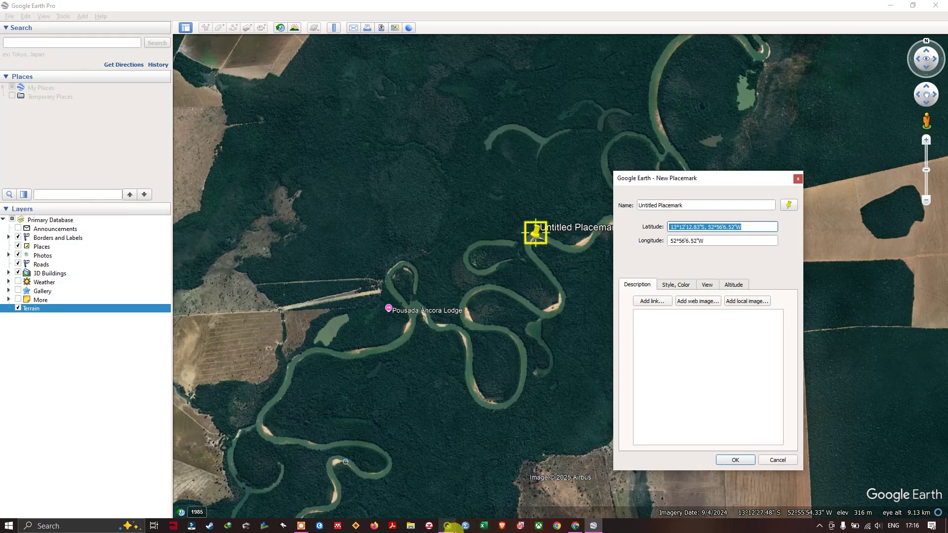
{"action": "left_click", "coordinate": [448, 526]}
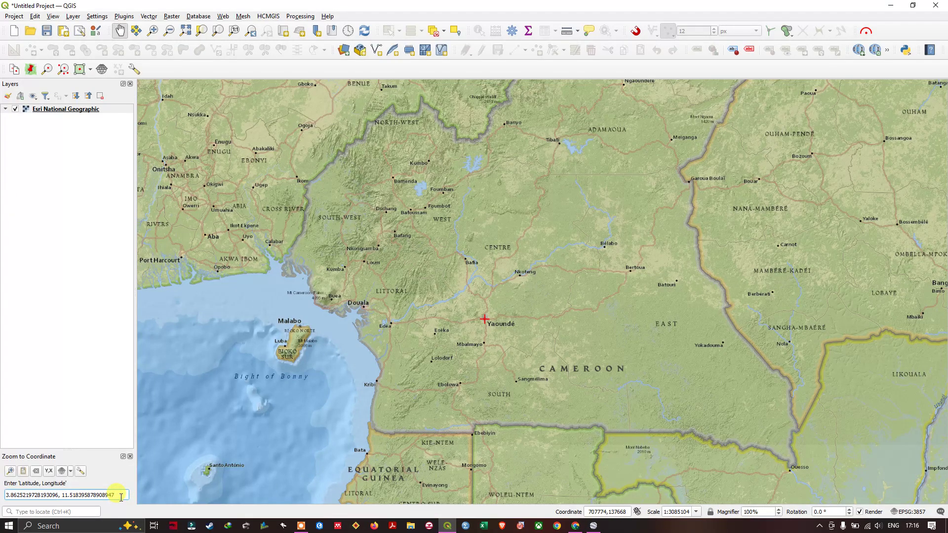
Clear the Yaoundé marker and zoom to the pasted Google Earth coordinate in Mato Grosso
{"action": "left_click", "coordinate": [36, 471]}
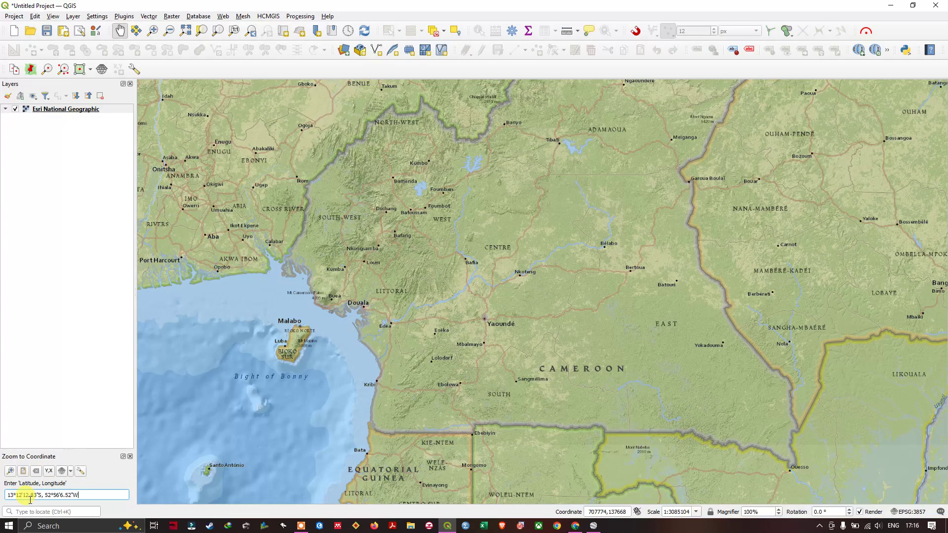
{"action": "left_click", "coordinate": [10, 473]}
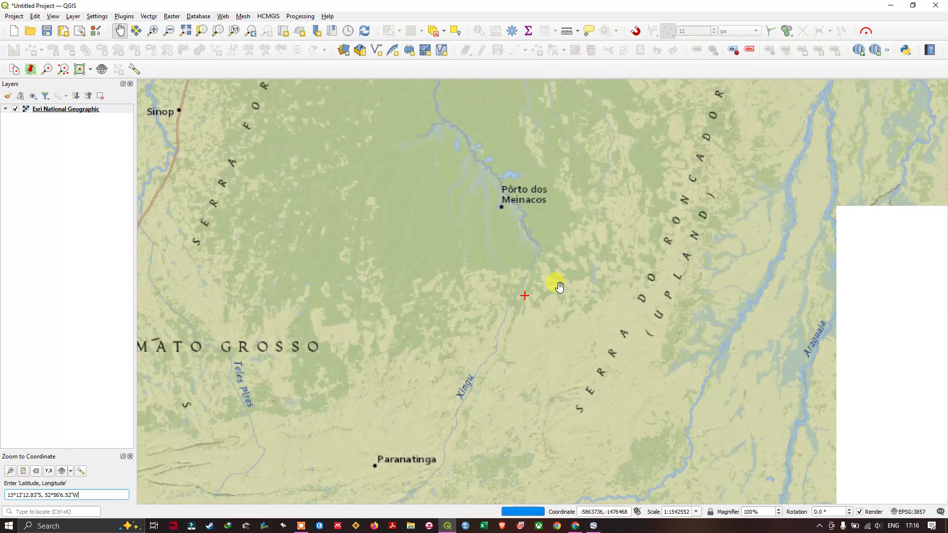
{"action": "scroll", "coordinate": [559, 288], "scroll_direction": "up", "scroll_amount": 1}
{"action": "scroll", "coordinate": [483, 293], "scroll_direction": "down", "scroll_amount": 3}
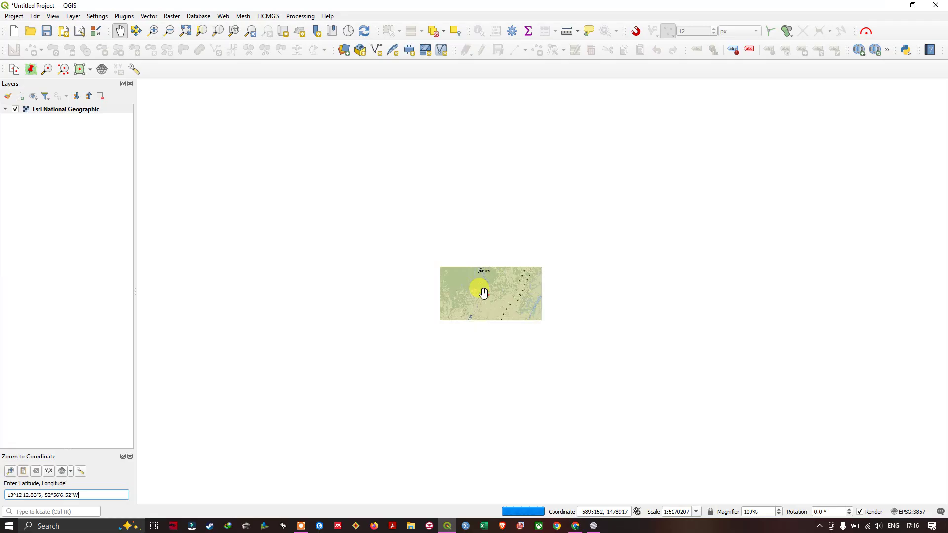
{"action": "scroll", "coordinate": [482, 293], "scroll_direction": "down", "scroll_amount": 3}
{"action": "scroll", "coordinate": [508, 275], "scroll_direction": "up", "scroll_amount": 2}
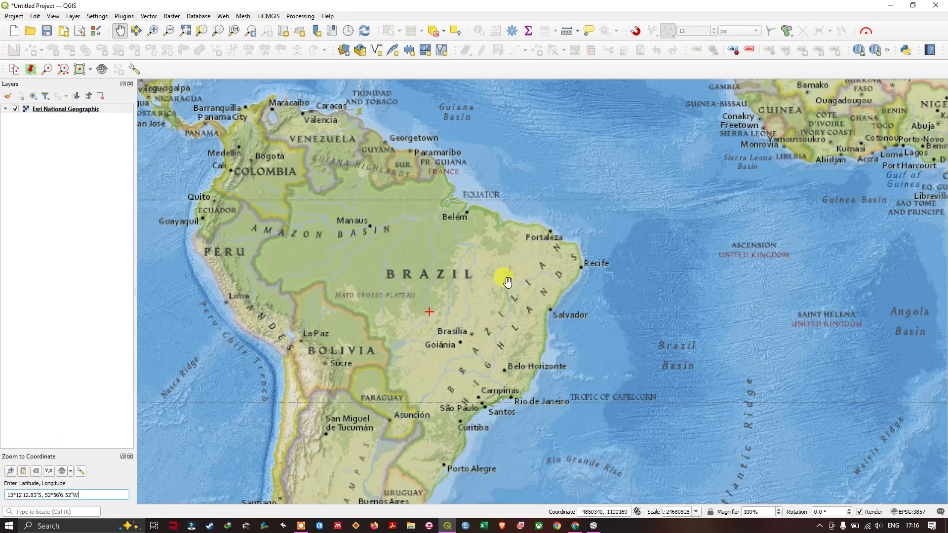
{"action": "scroll", "coordinate": [432, 312], "scroll_direction": "up", "scroll_amount": 1}
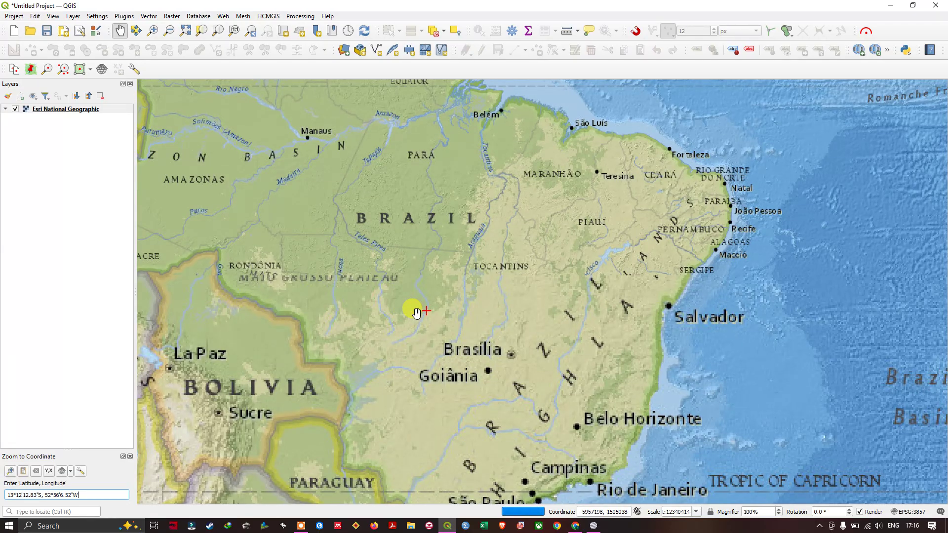
{"action": "left_click", "coordinate": [10, 471]}
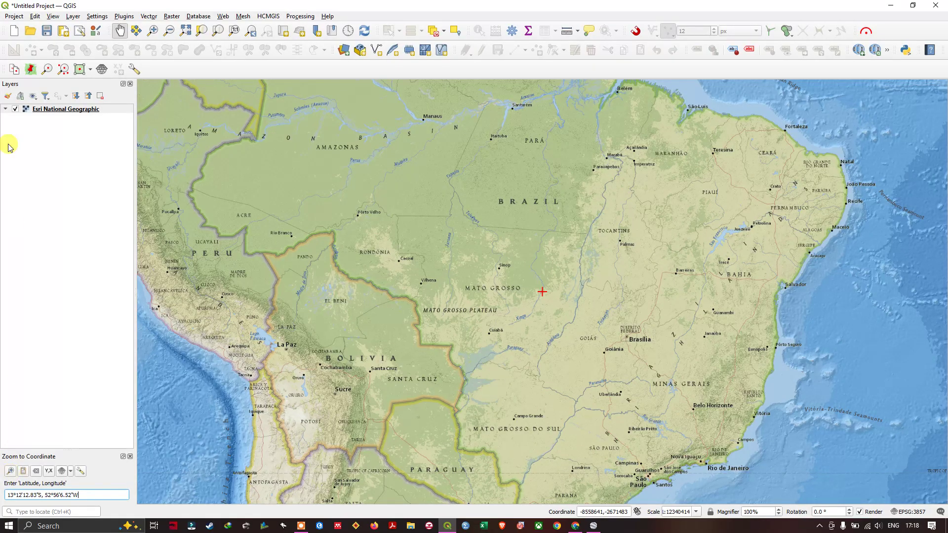
Add the pasted Brazil coordinate to the HCMGIS Multi-Location Zoom list
{"action": "left_click", "coordinate": [63, 70]}
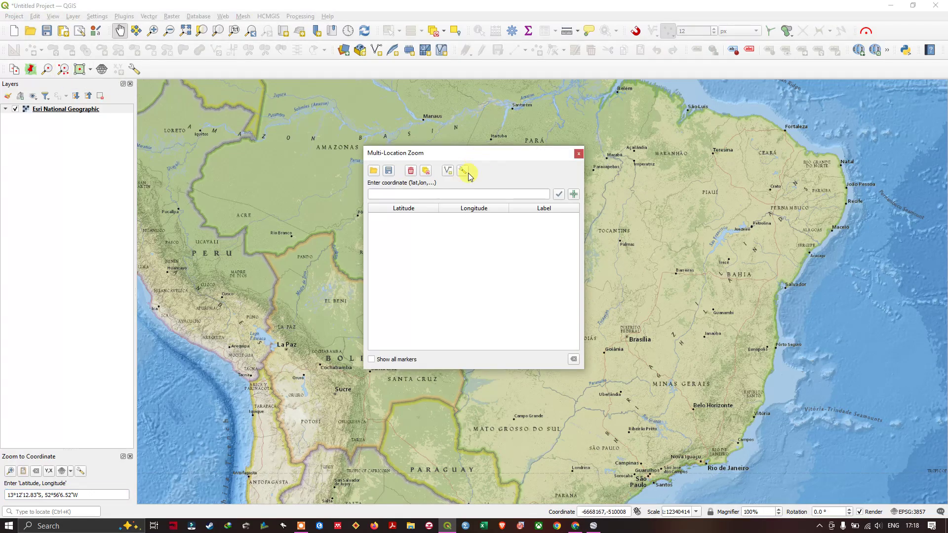
{"action": "left_click", "coordinate": [422, 194]}
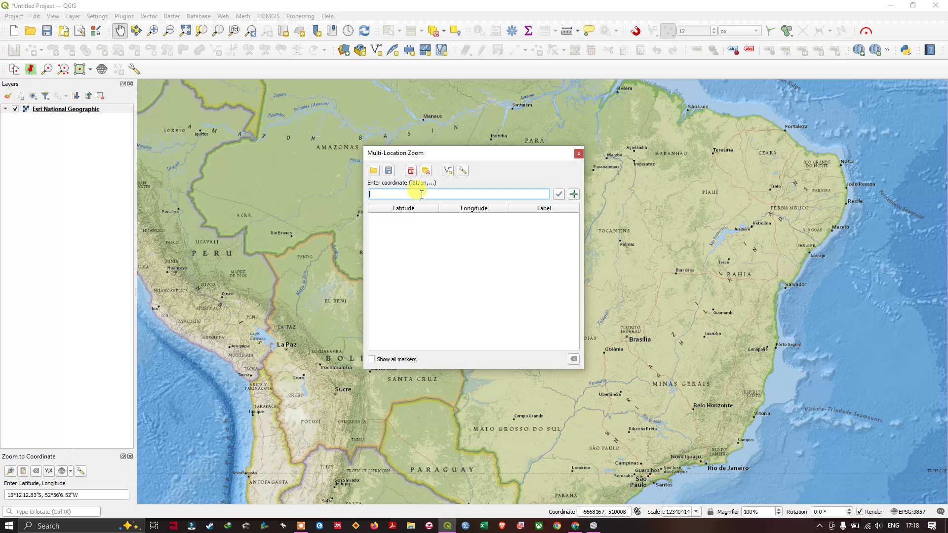
{"action": "key", "text": "ctrl+v"}
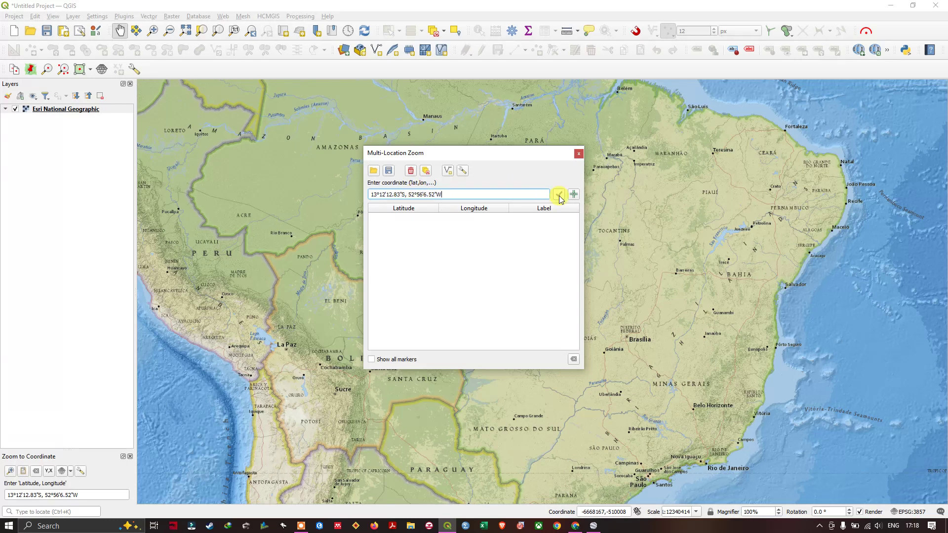
{"action": "left_click", "coordinate": [560, 197]}
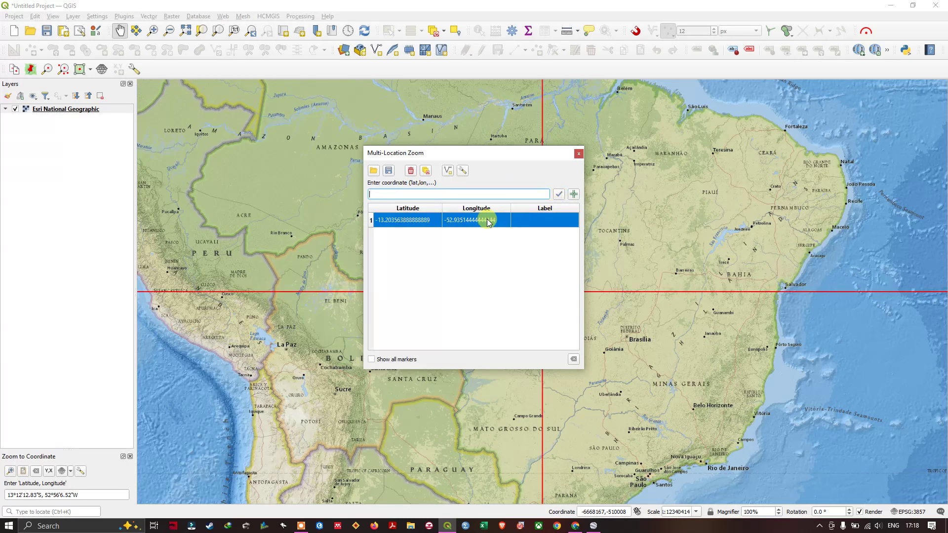
Create the Lat Lon Locations point layer from the location list
{"action": "left_click", "coordinate": [452, 172]}
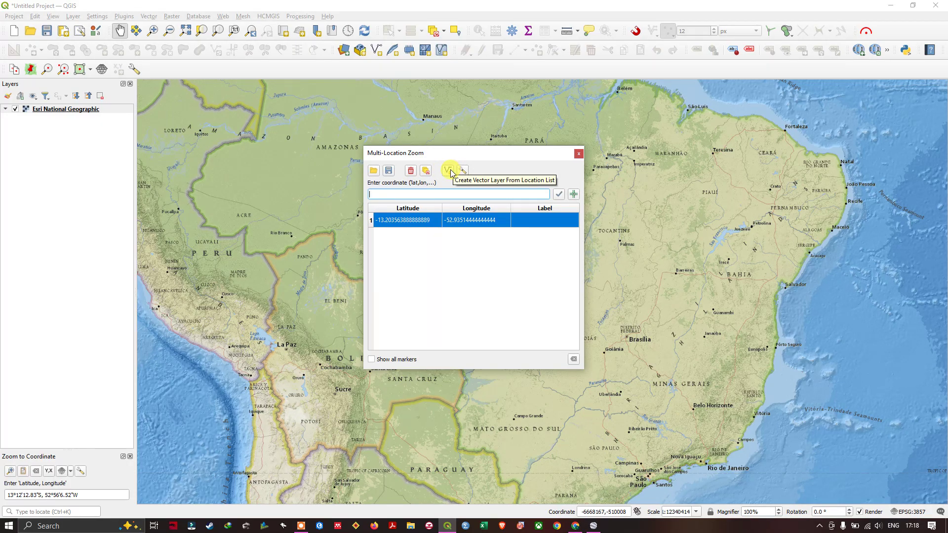
{"action": "left_click", "coordinate": [450, 171]}
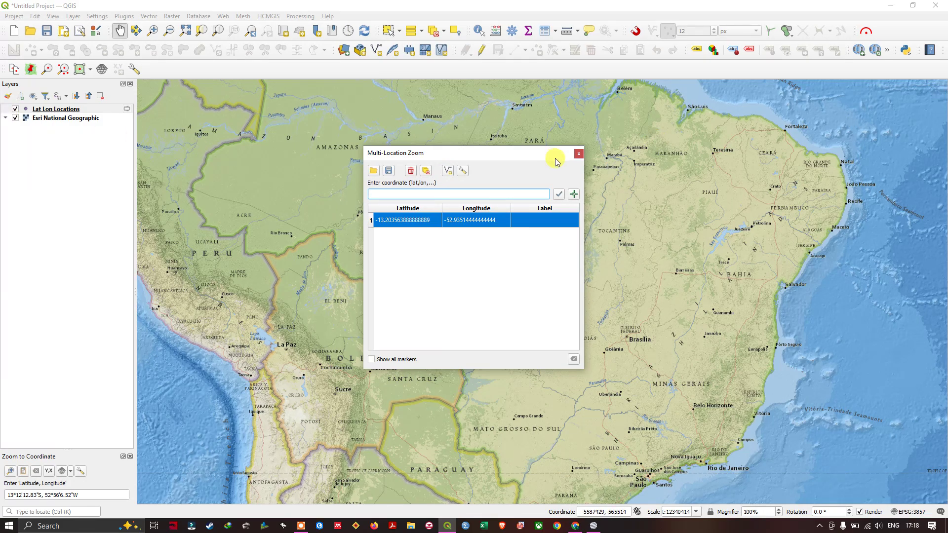
Close the Multi-Location Zoom dialog and clear the temporary coordinate marker, leaving the river point
{"action": "left_click", "coordinate": [578, 153]}
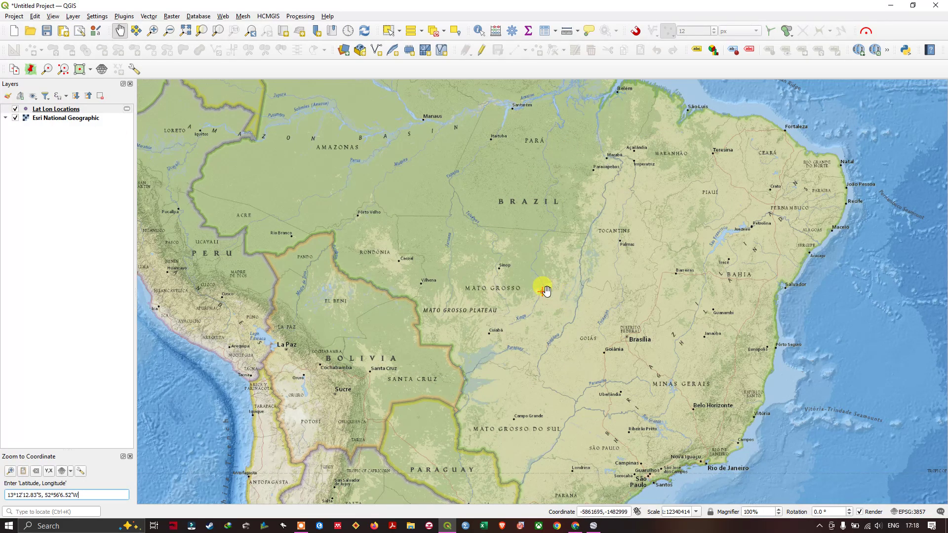
{"action": "scroll", "coordinate": [544, 289], "scroll_direction": "up", "scroll_amount": 1}
{"action": "scroll", "coordinate": [548, 284], "scroll_direction": "up", "scroll_amount": 1}
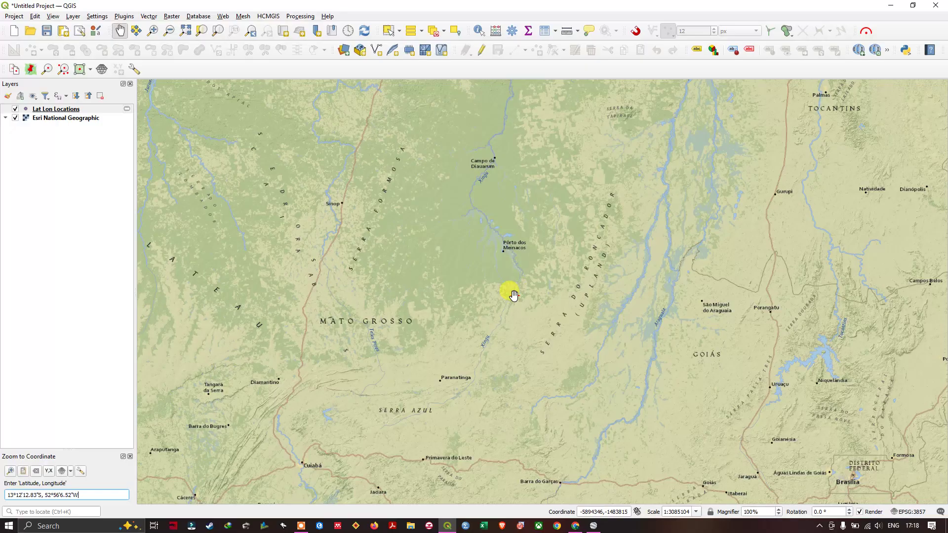
{"action": "scroll", "coordinate": [513, 294], "scroll_direction": "up", "scroll_amount": 2}
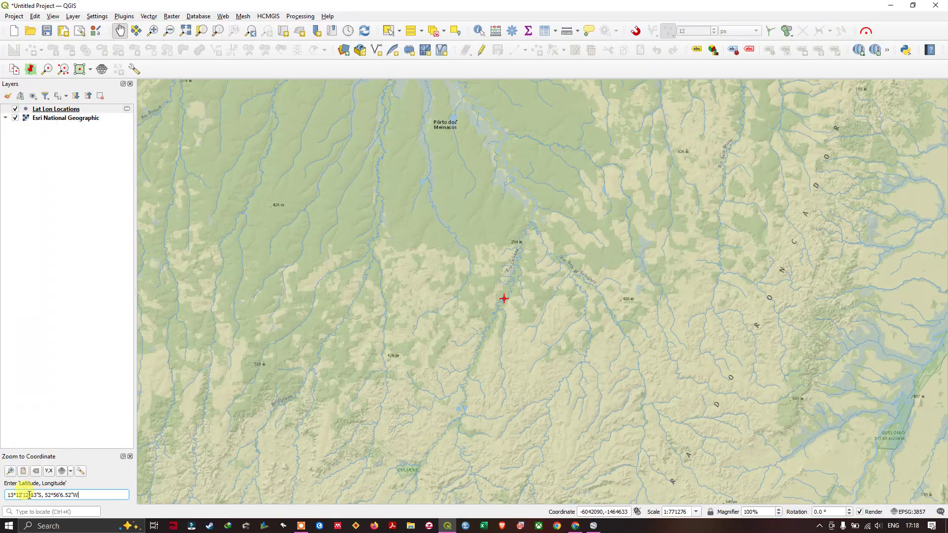
{"action": "left_click", "coordinate": [36, 472]}
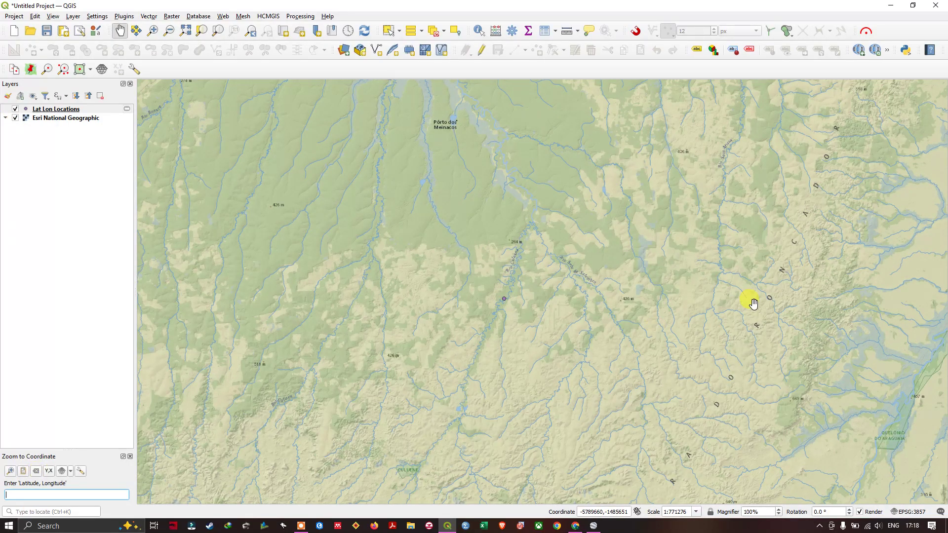
{"action": "scroll", "coordinate": [494, 298], "scroll_direction": "up", "scroll_amount": 3}
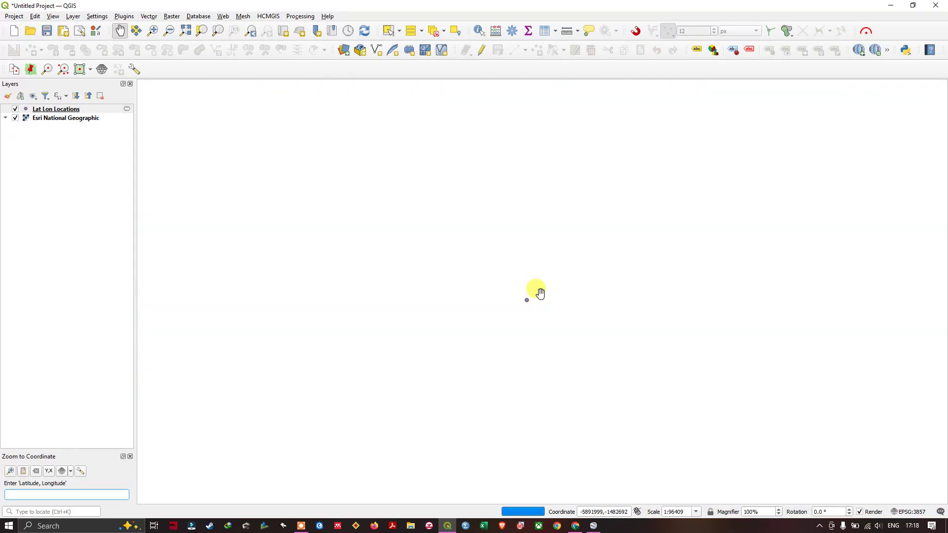
{"action": "scroll", "coordinate": [539, 293], "scroll_direction": "down", "scroll_amount": 1}
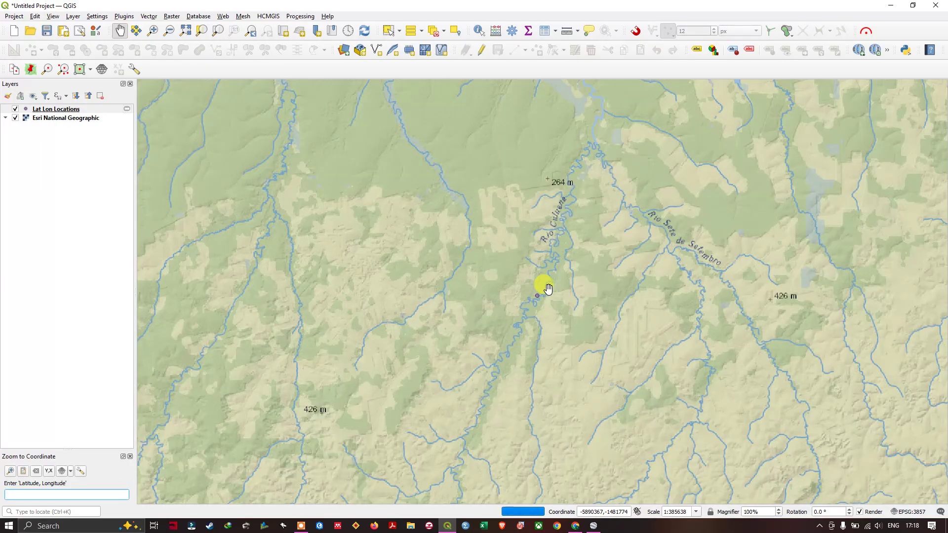
{"action": "scroll", "coordinate": [547, 288], "scroll_direction": "down", "scroll_amount": 1}
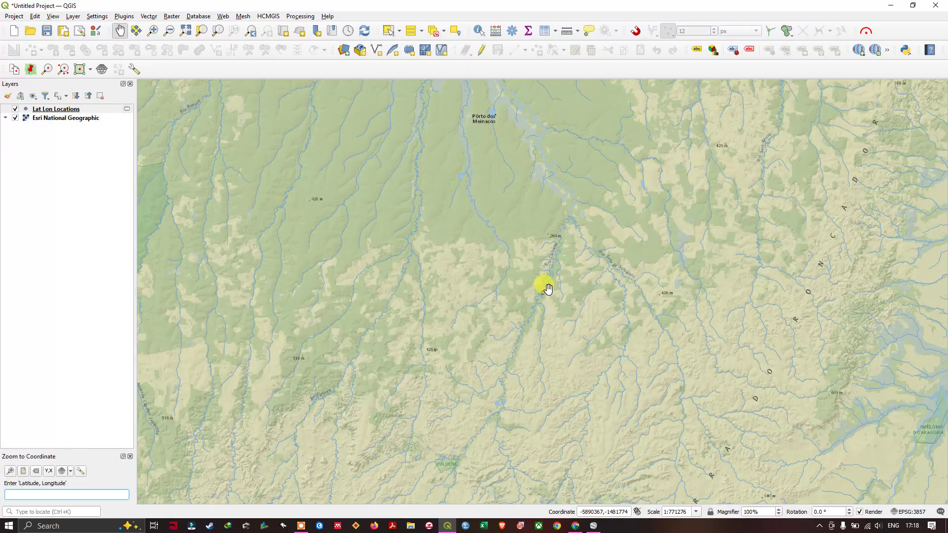